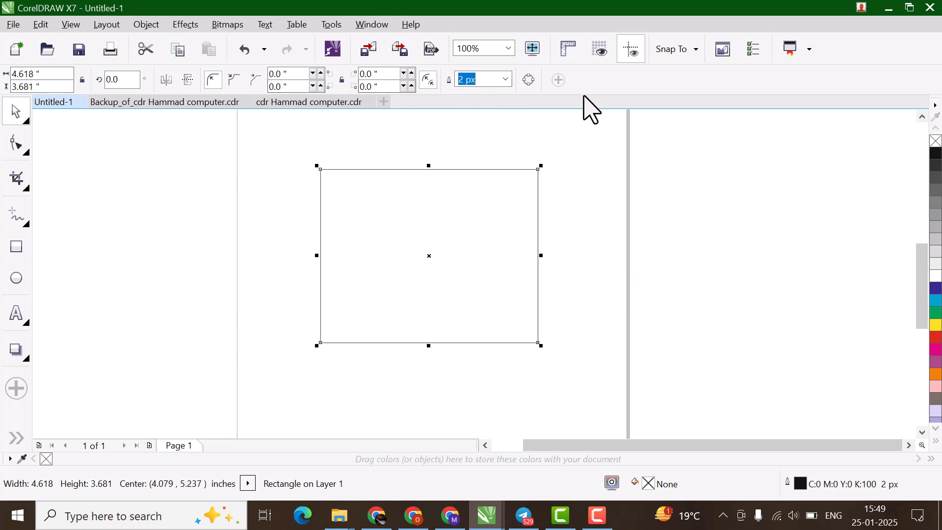
Step: Deselect the rectangle, and hide and restore the Nudge item on the property bar
left_click(658, 231)
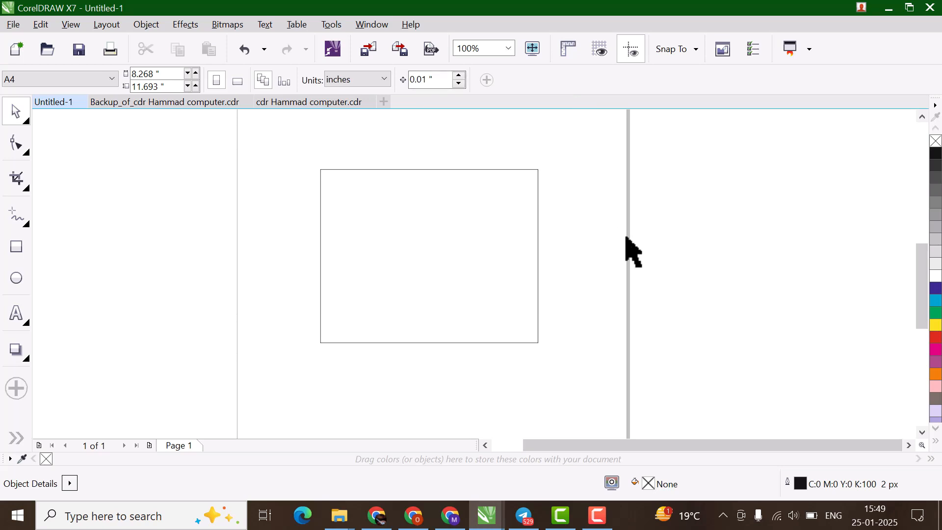
left_click(486, 80)
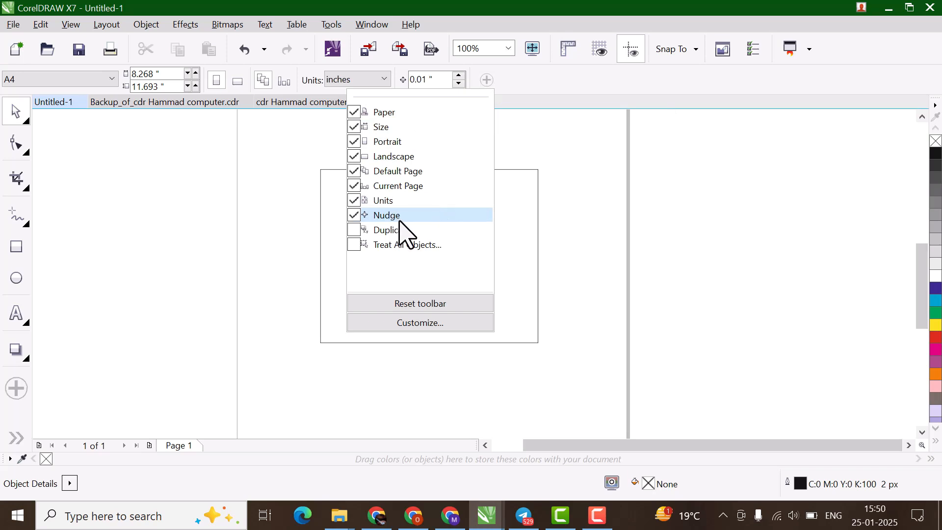
left_click(357, 217)
left_click(608, 214)
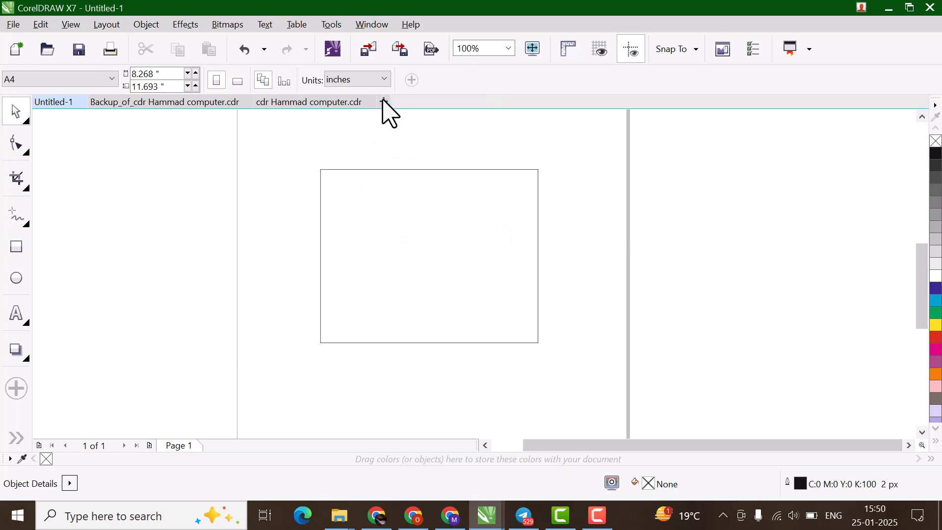
left_click(411, 81)
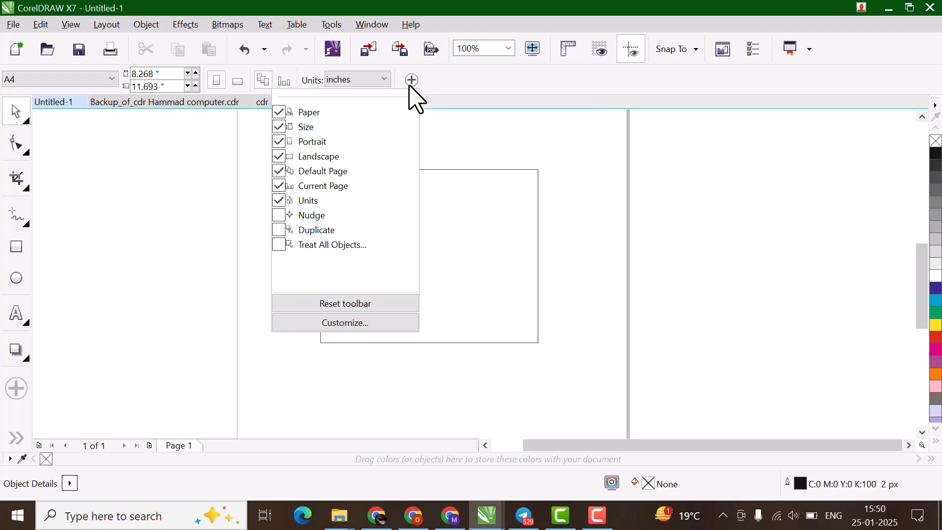
left_click(279, 215)
left_click(453, 130)
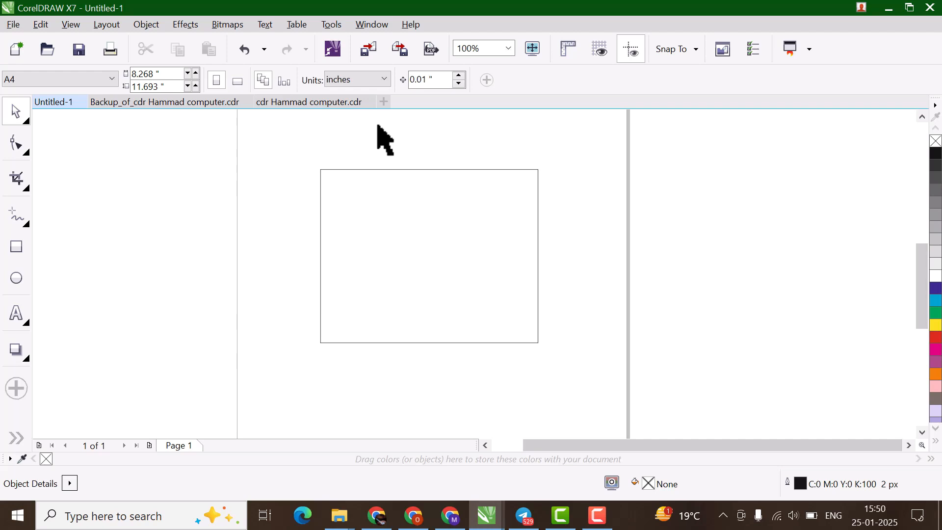
Step: Nudge the rectangle down two increments, and one increment right and back left
left_click(400, 216)
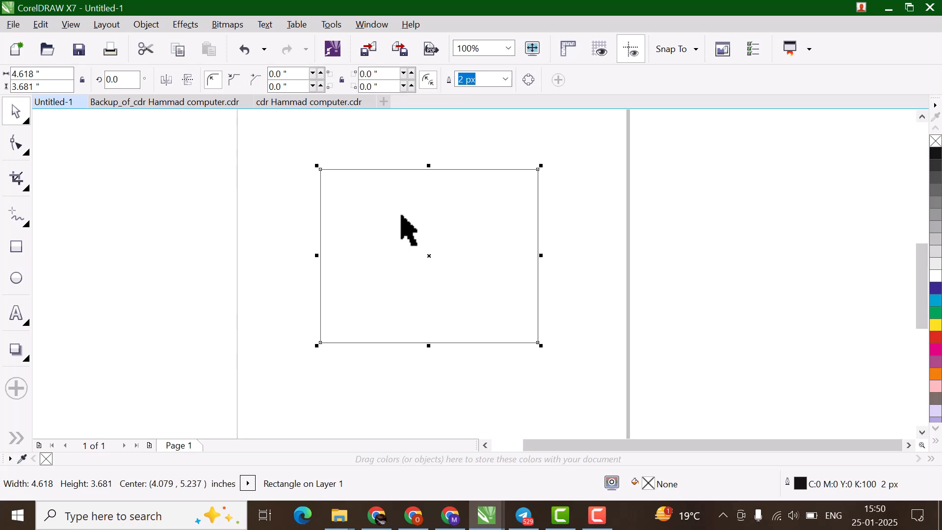
key("Down")
key("Down")
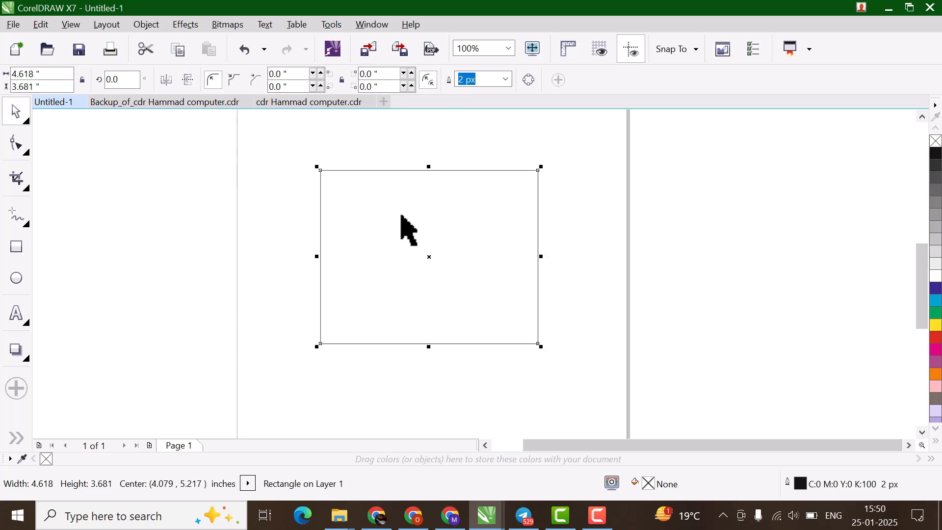
key("Right")
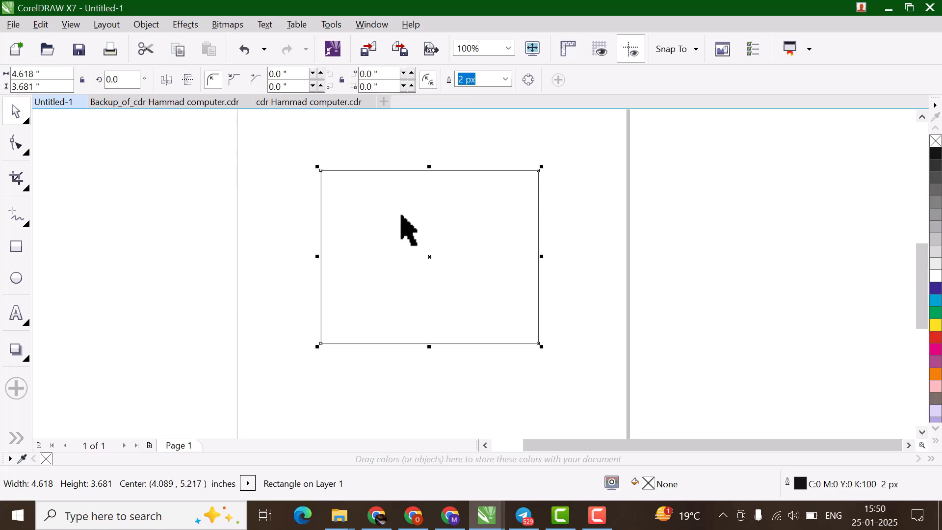
key("Left")
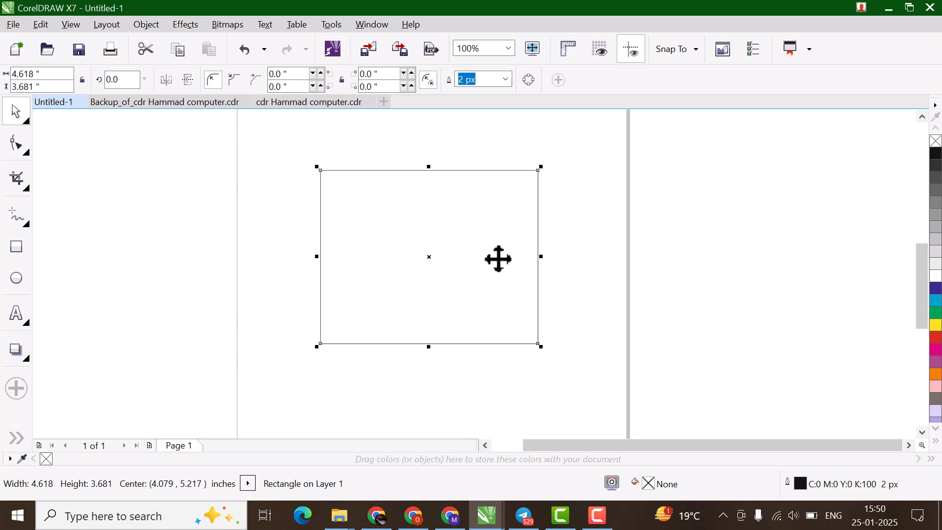
Step: Deselect the rectangle and set the document's nudge distance to 1 inch
left_click(524, 131)
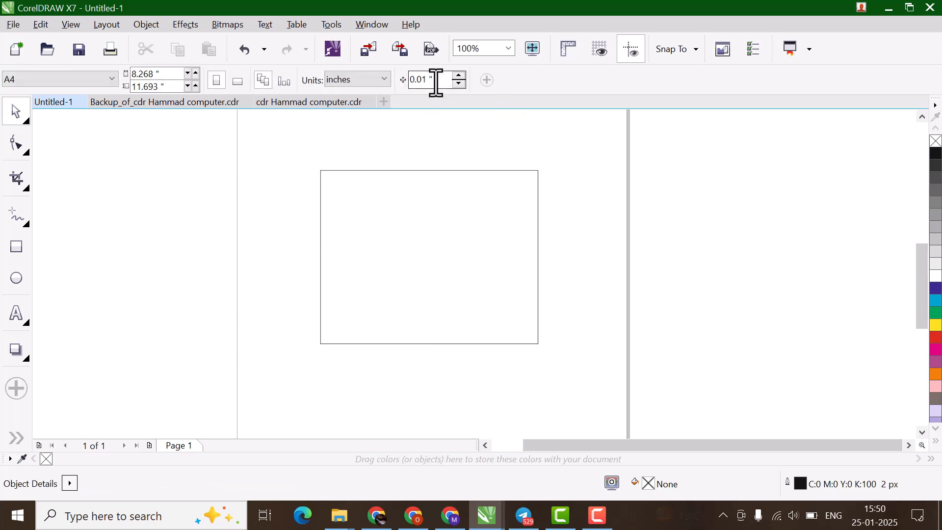
left_click_drag(433, 80, 405, 84)
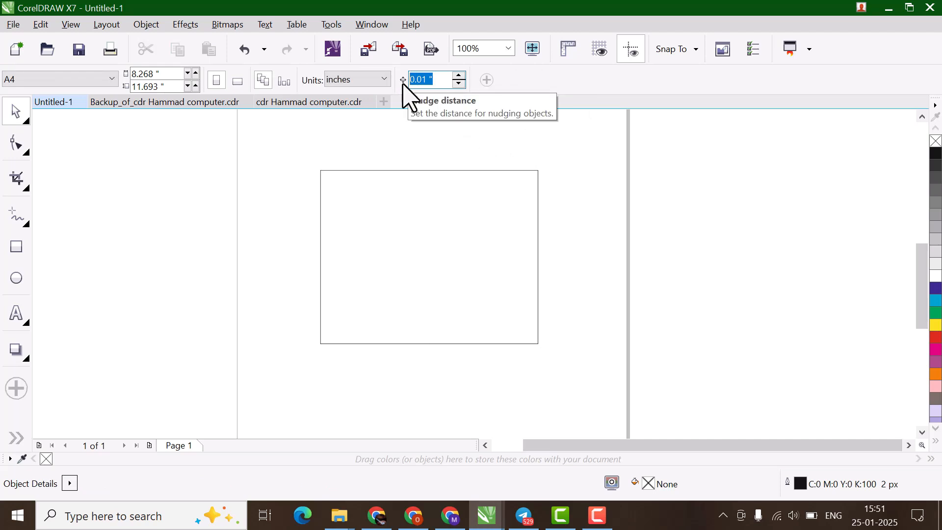
type("1")
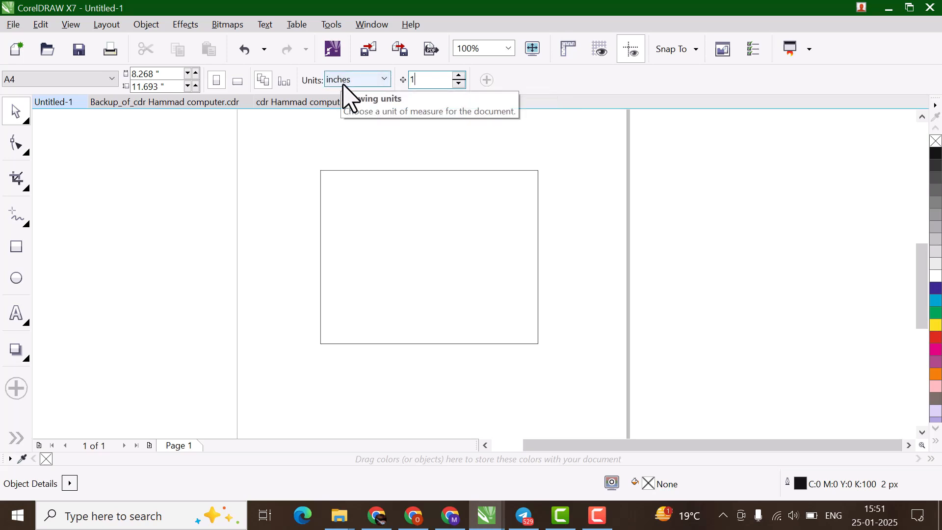
key("Return")
Step: Nudge the rectangle 1 inch down, right, left and back up to test the distance, and deselect it
left_click(464, 170)
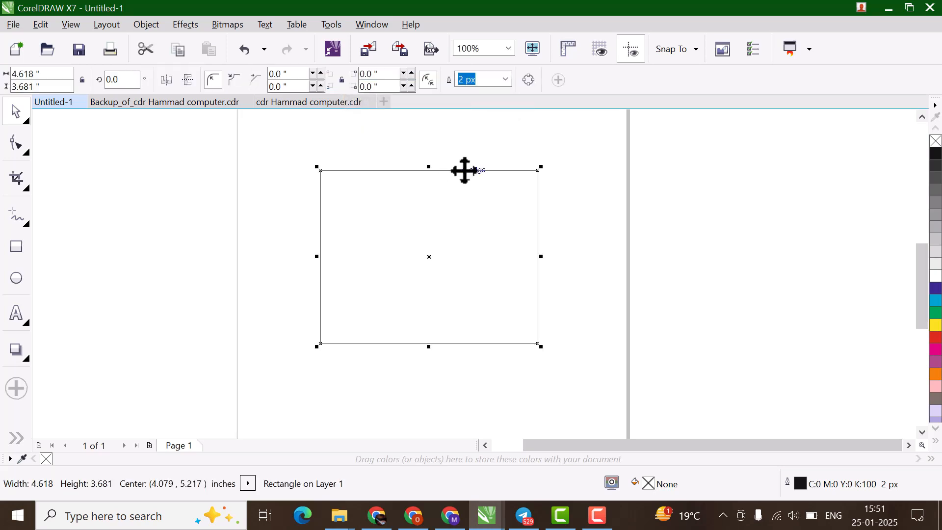
key("Down")
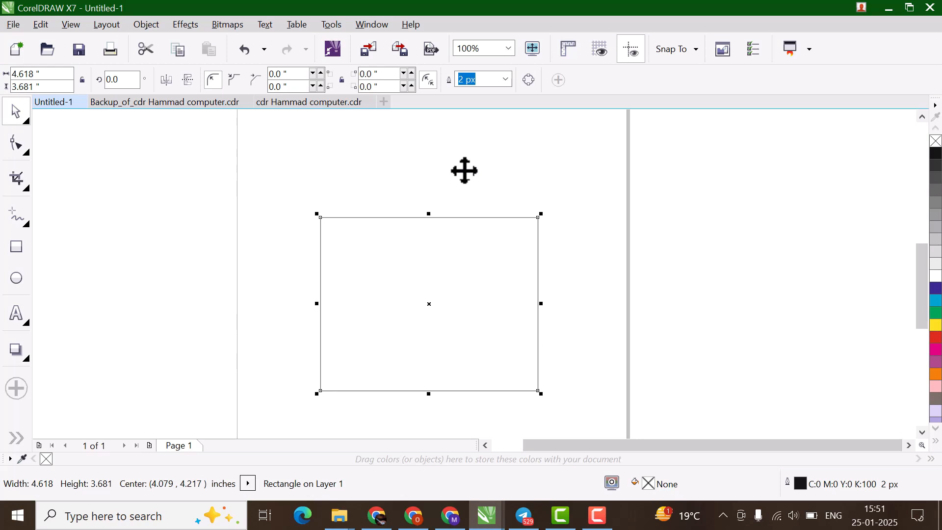
key("Right")
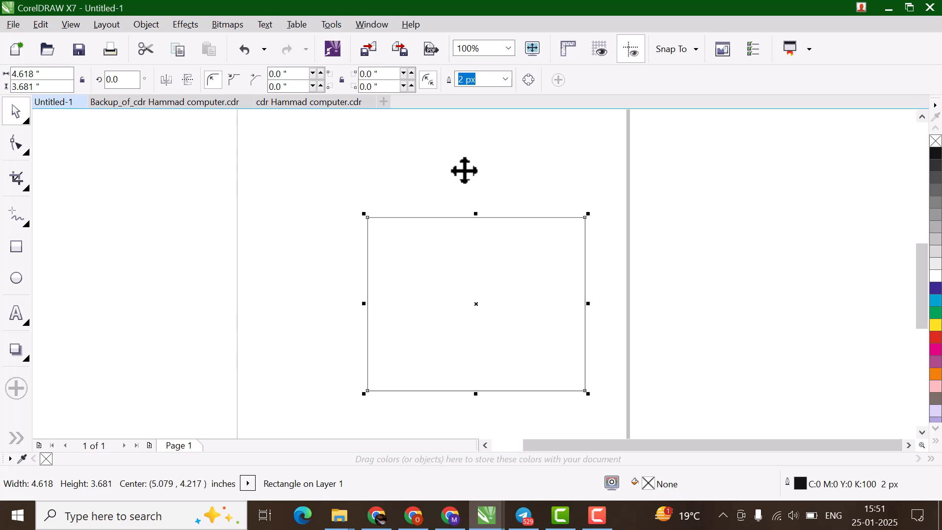
key("Left")
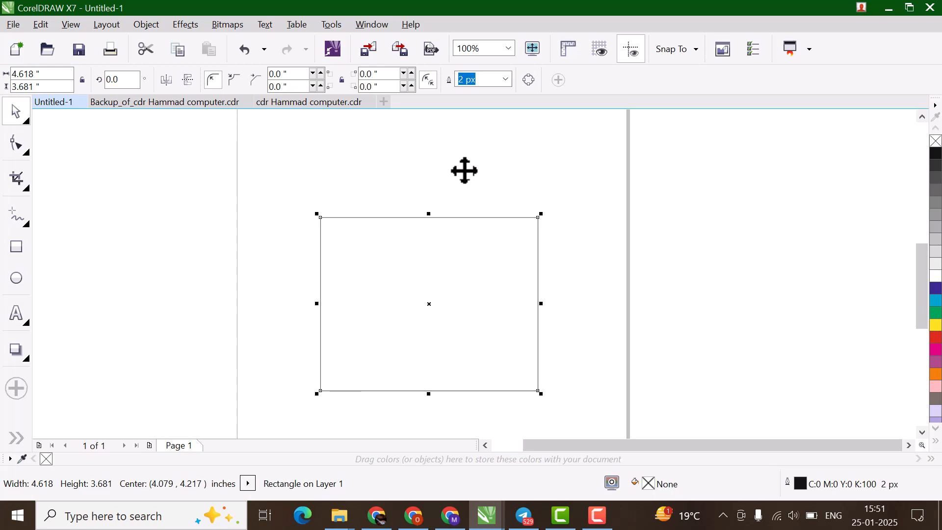
key("Up")
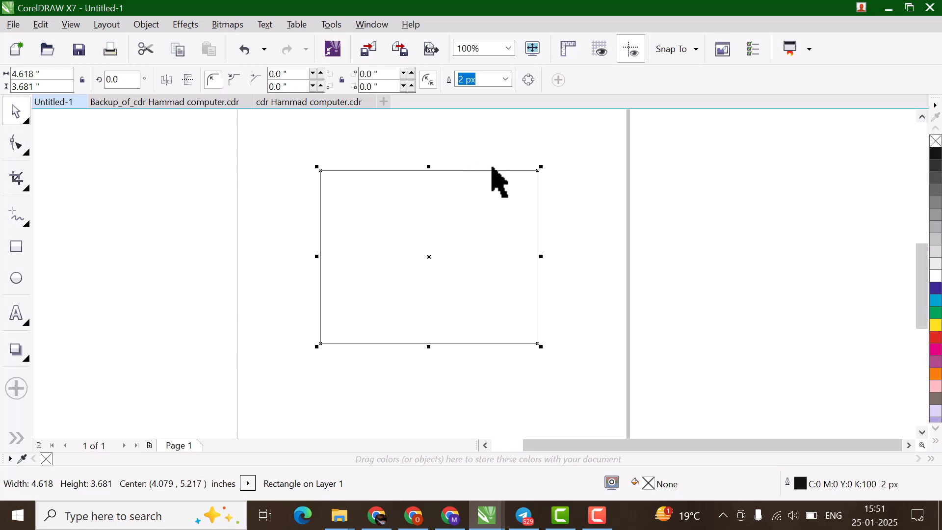
left_click(580, 175)
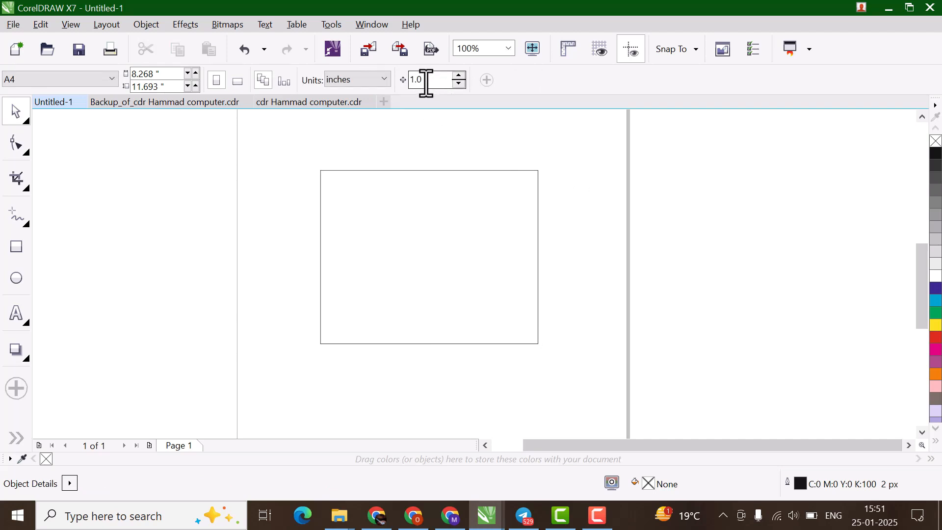
Step: Nudge the rectangle 2 inches down and 1 inch up, and 2 inches right, back left and right again
left_click(492, 230)
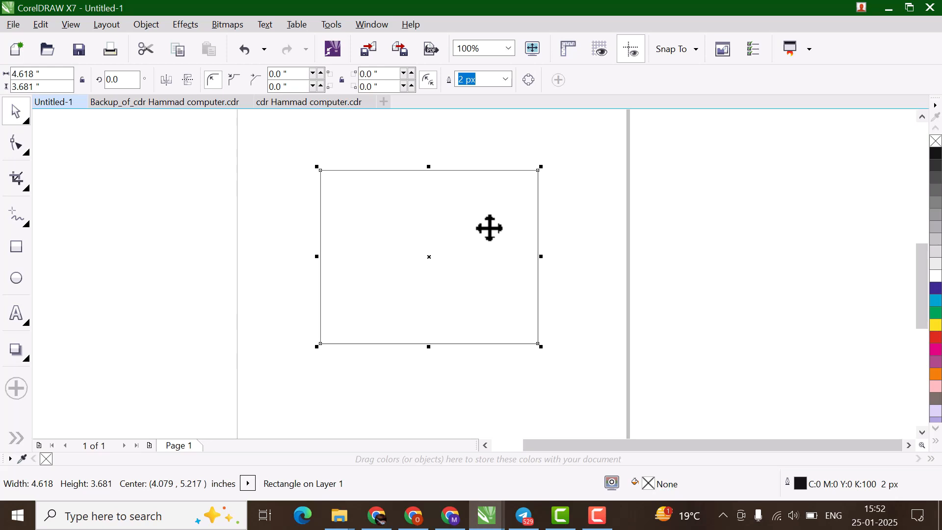
key("Down")
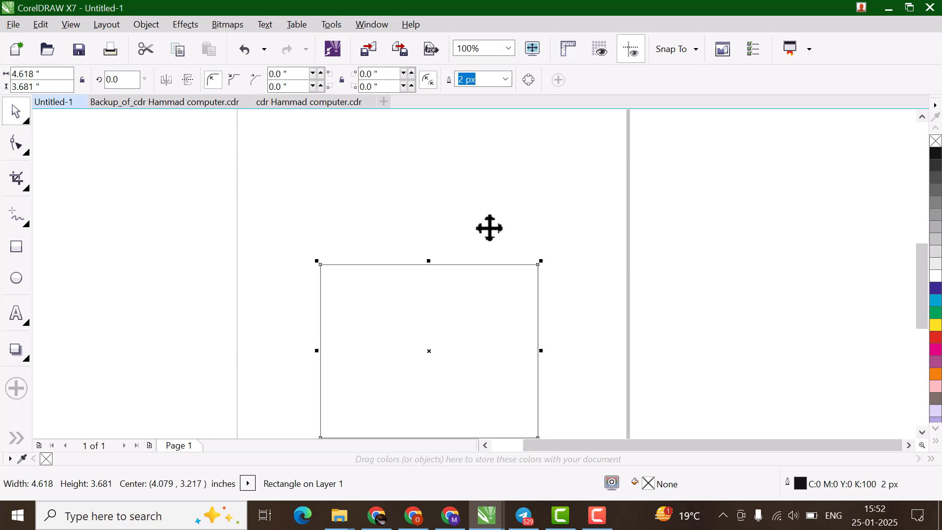
key("Up")
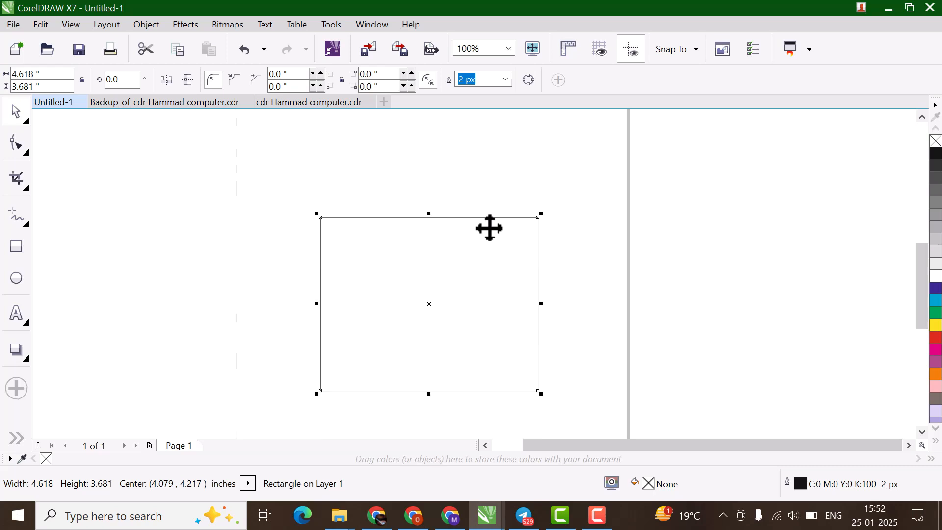
key("Right")
key("Right")
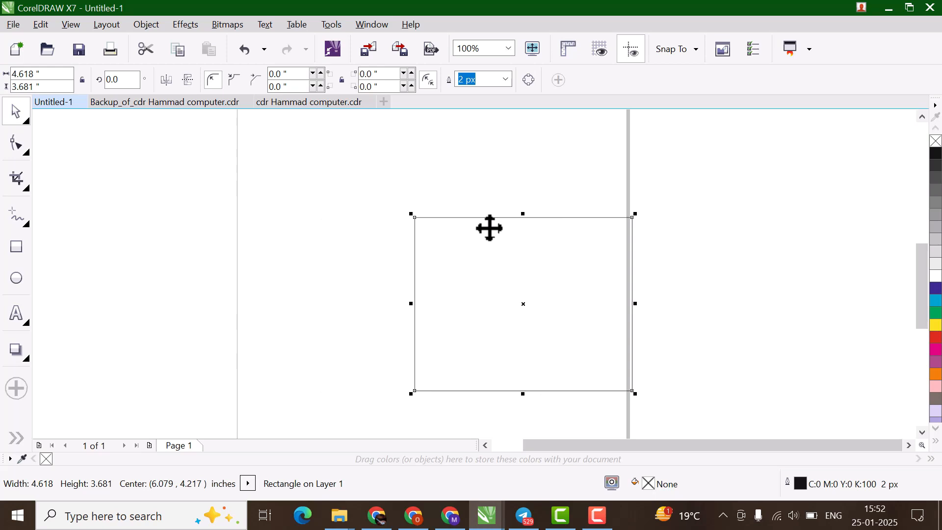
key("Left")
key("Left")
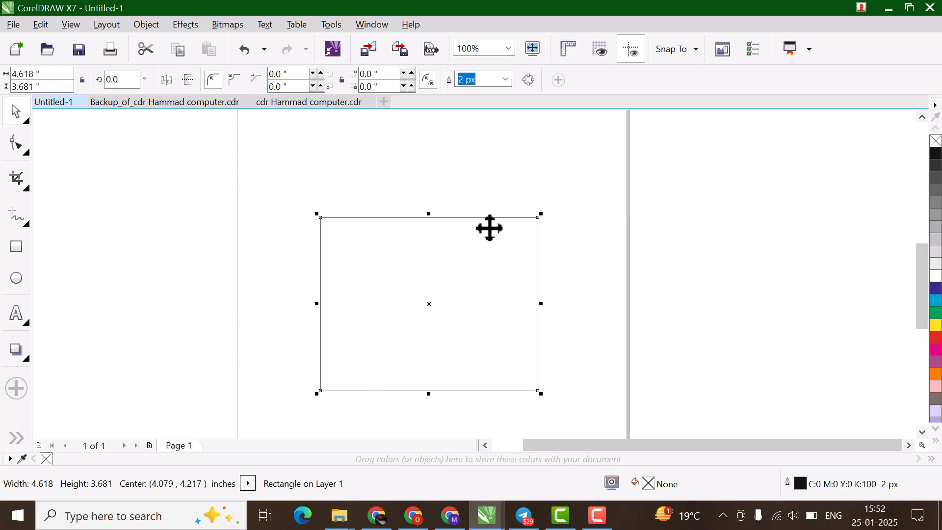
key("Right")
key("Right")
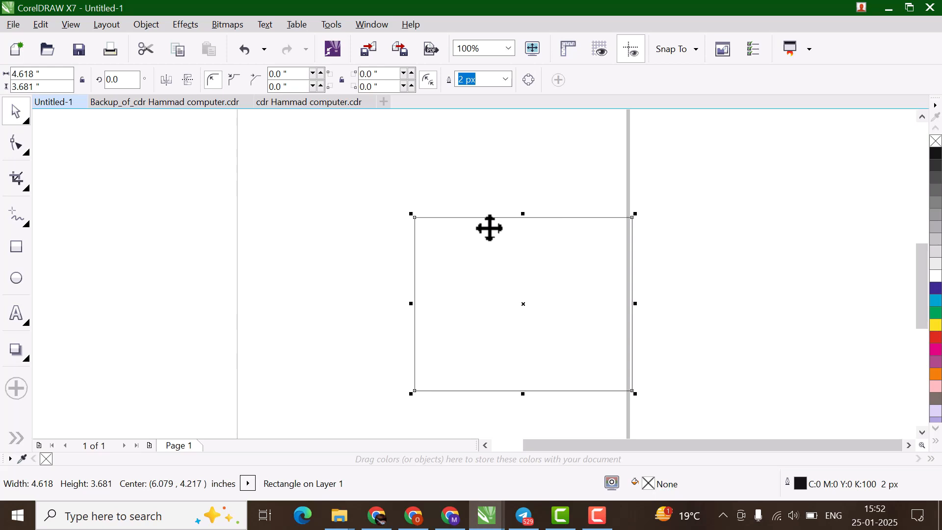
Step: Clear the selection and set the document's nudge distance to 0.1 inch
left_click(437, 183)
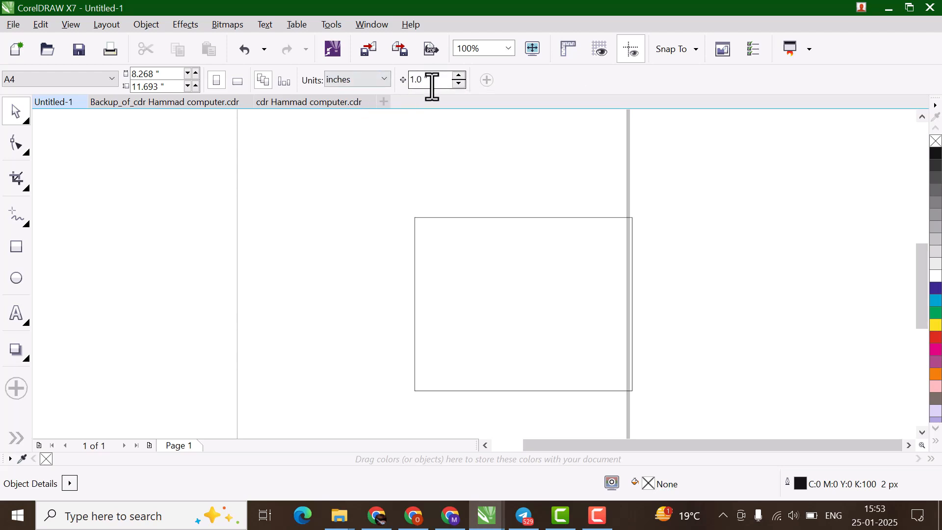
left_click(537, 312)
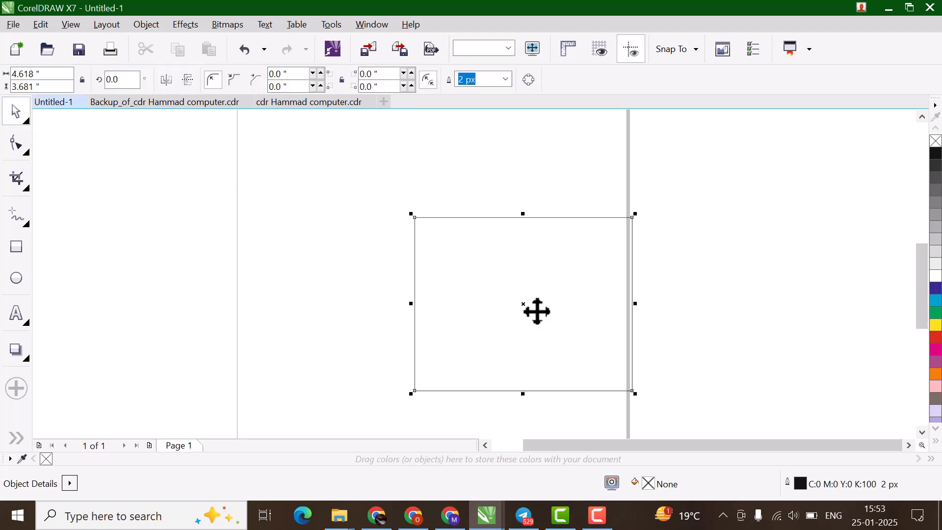
left_click(380, 145)
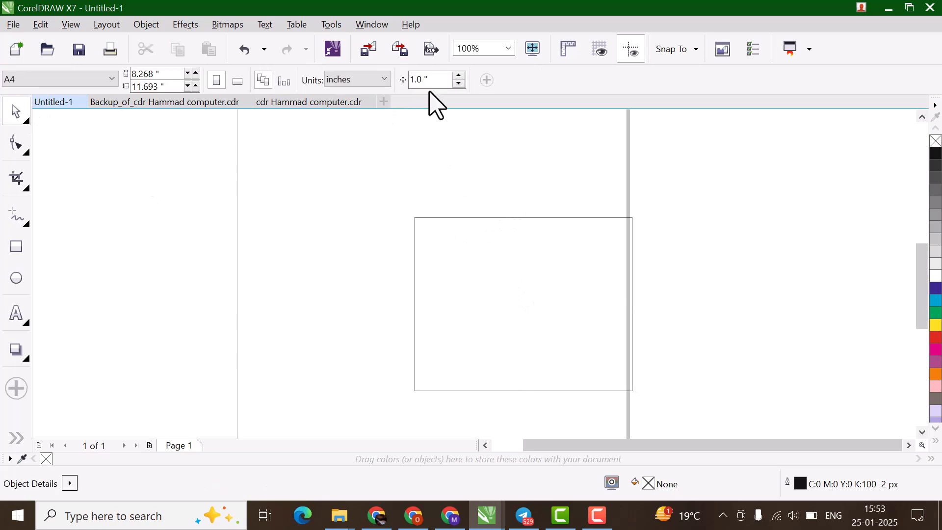
left_click(431, 78)
type("0.1")
key("Return")
Step: Move the rectangle freehand back inside the page, with its center at about 4.22, 4.52 inches
left_click(515, 246)
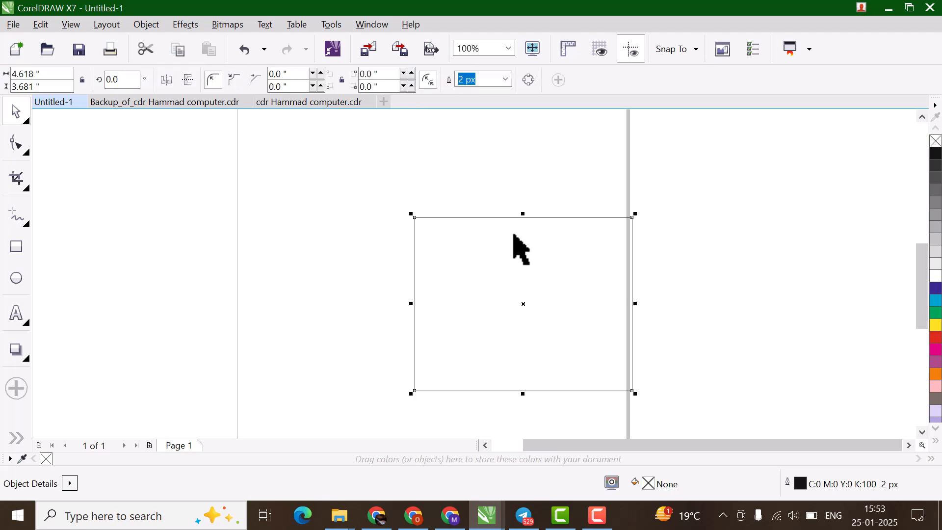
left_click_drag(524, 307, 436, 290)
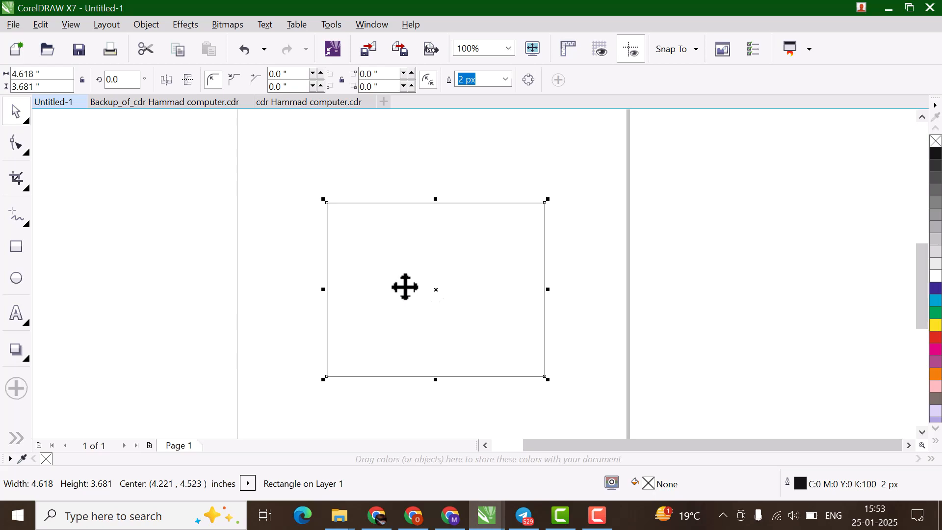
Step: Try to pull the rectangle's upper-right corner node outward with the Shape tool
left_click(22, 149)
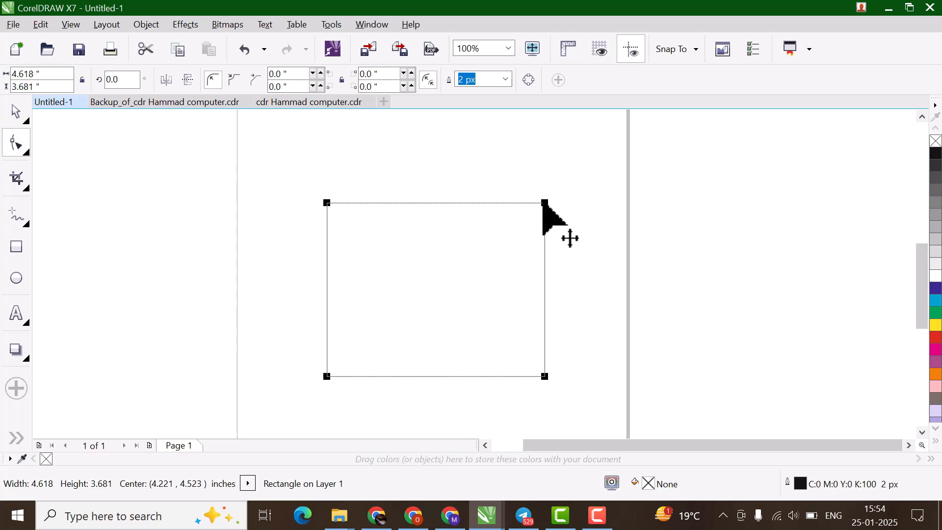
mouse_move(544, 202)
left_mouse_down()
mouse_move(427, 358)
mouse_move(545, 201)
left_mouse_up()
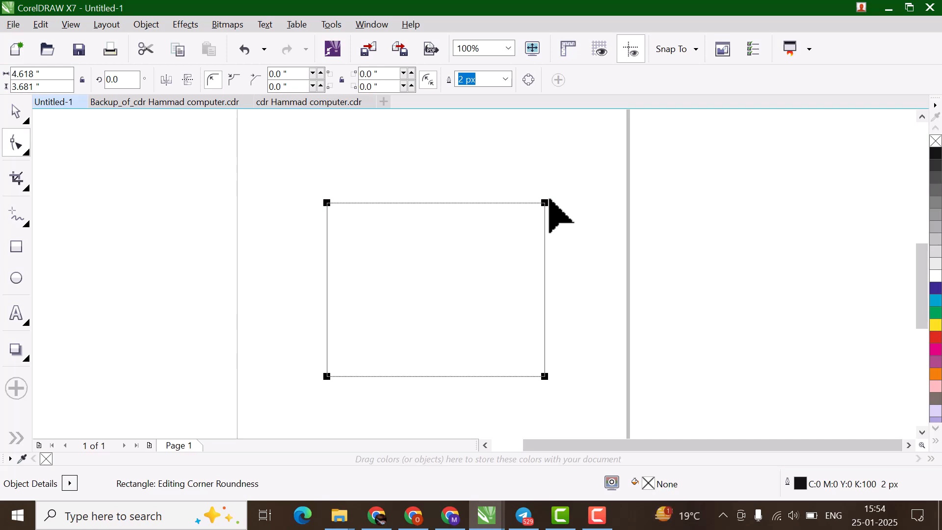
left_click_drag(545, 201, 579, 164)
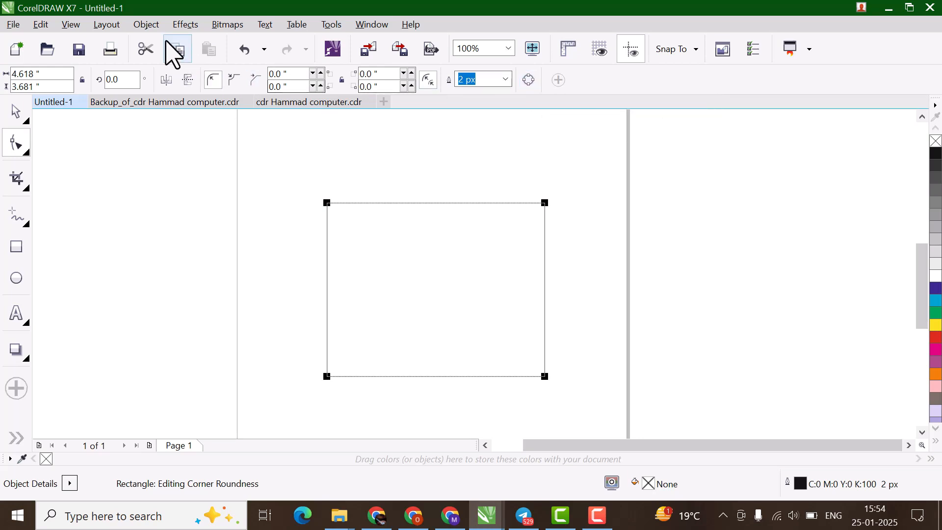
left_click(147, 26)
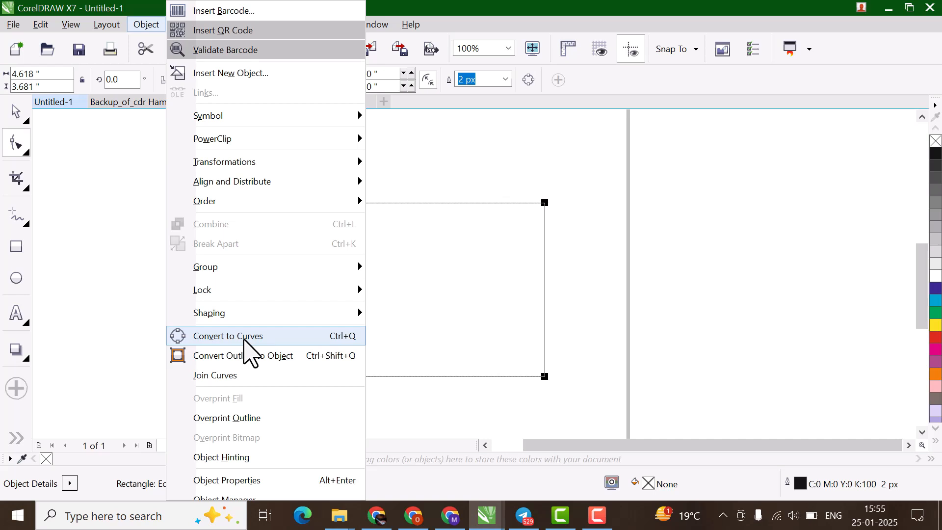
left_click(456, 268)
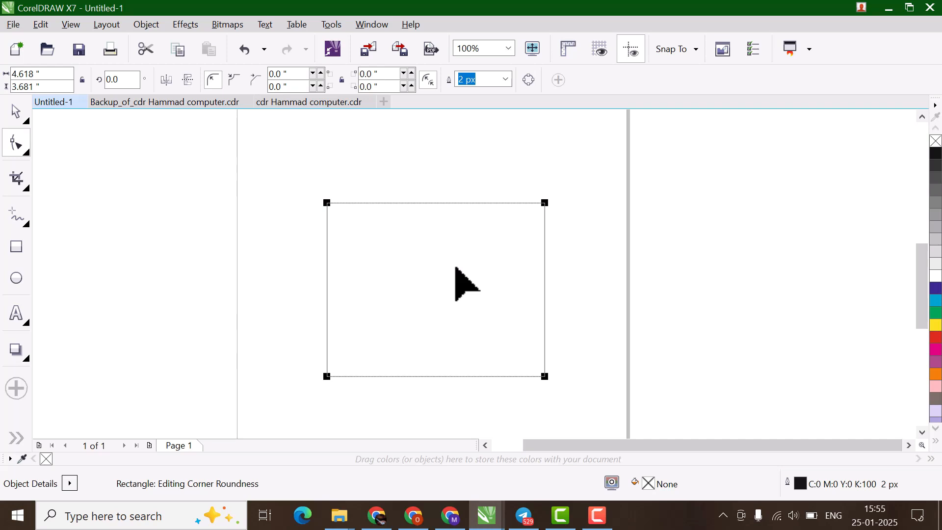
right_click(456, 268)
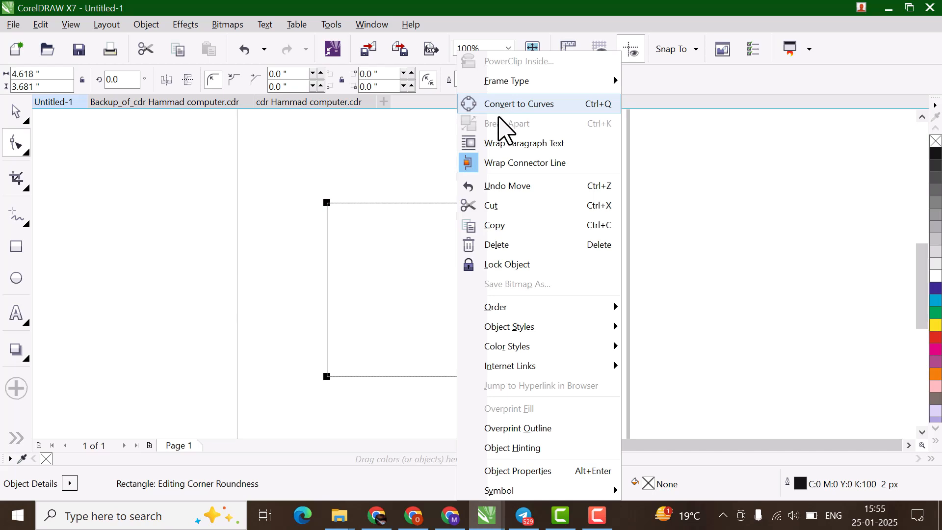
left_click(414, 248)
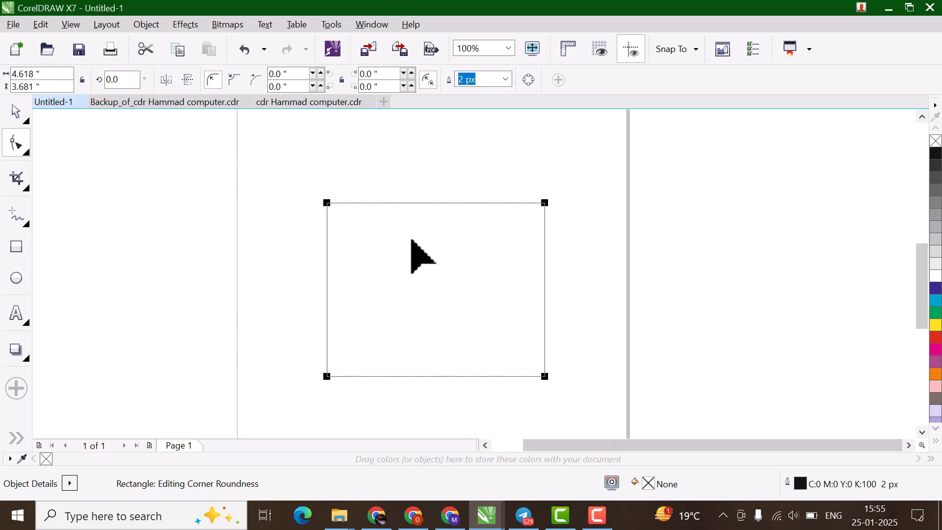
Step: Hide the Convert to Curves command from the property bar through quick customization, and show it there again
left_click(559, 83)
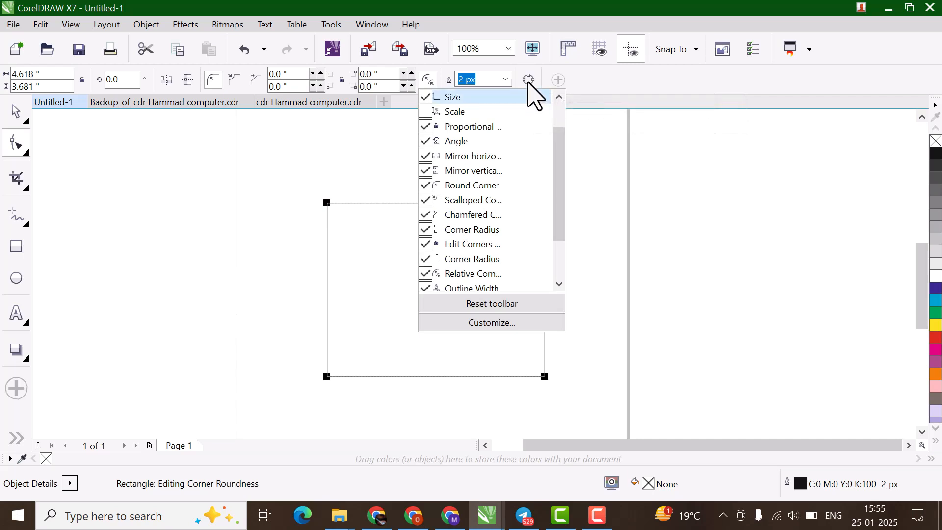
scroll(511, 221, "down", 3)
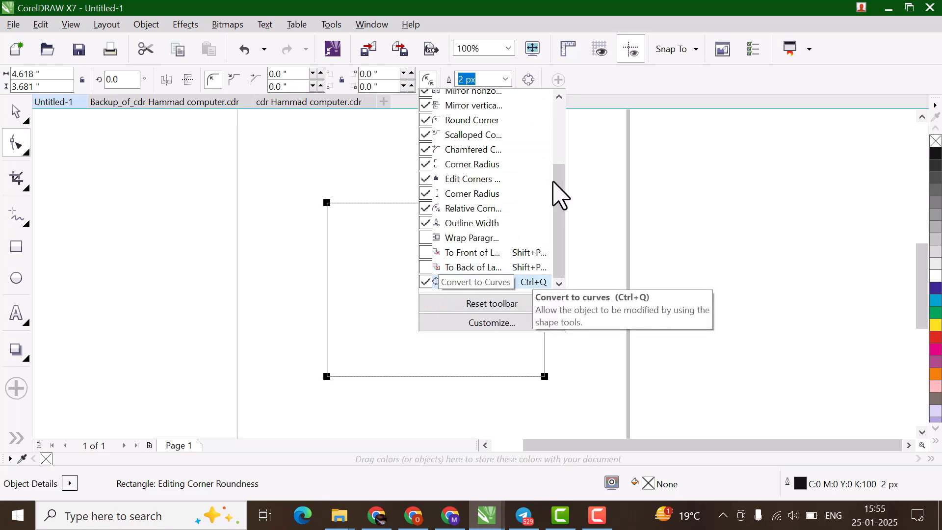
left_click(426, 283)
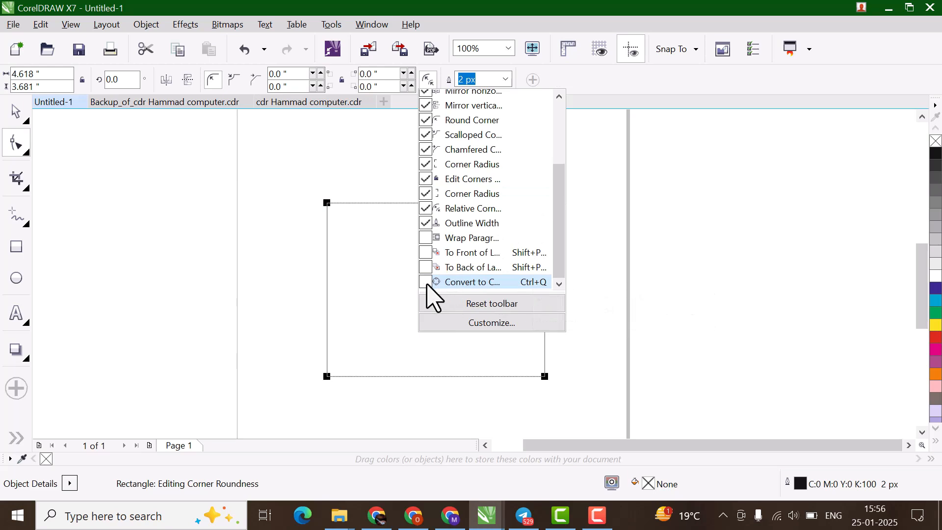
left_click(532, 80)
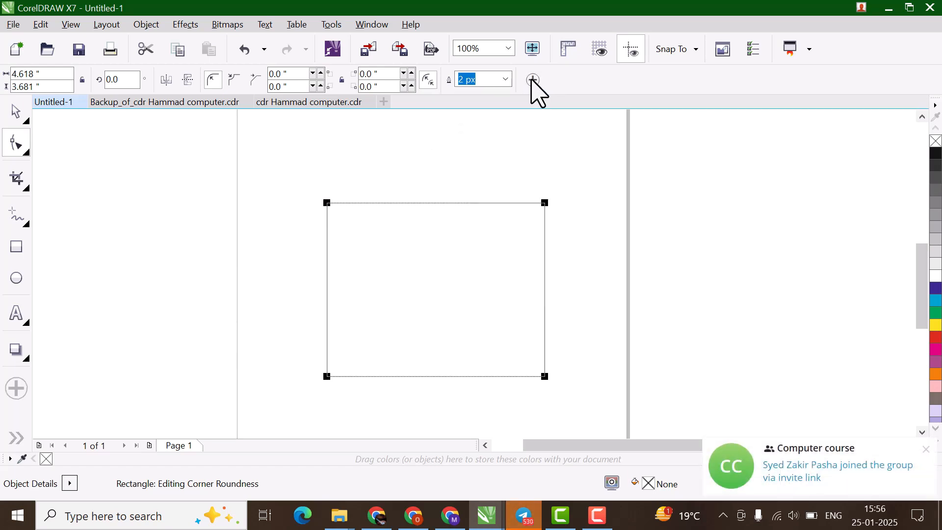
left_click(532, 80)
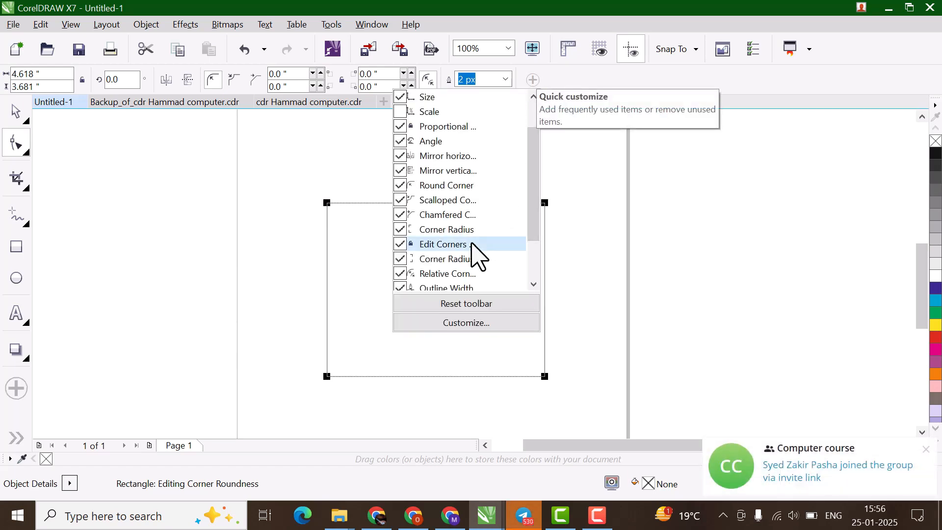
scroll(474, 250, "down", 2)
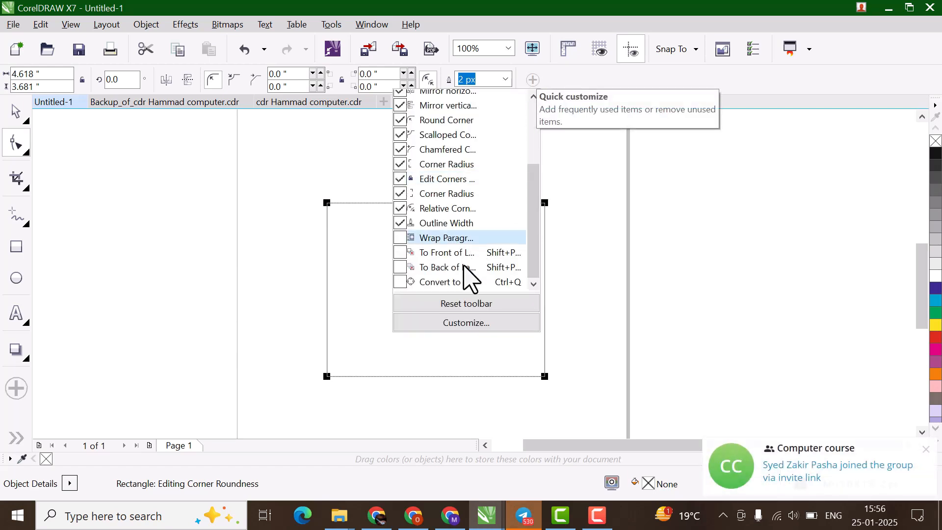
left_click(398, 284)
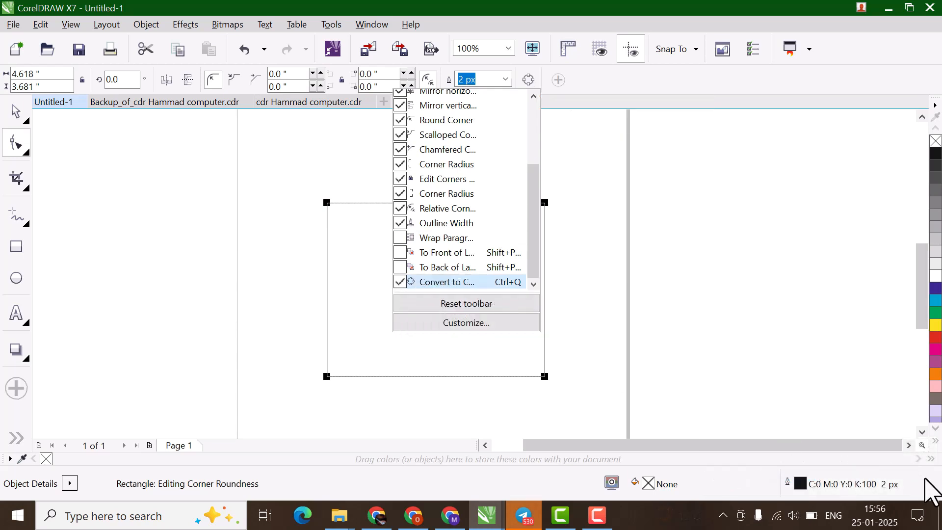
Step: Convert the rectangle to curves and inspect its upper-left corner node up close
left_click(529, 80)
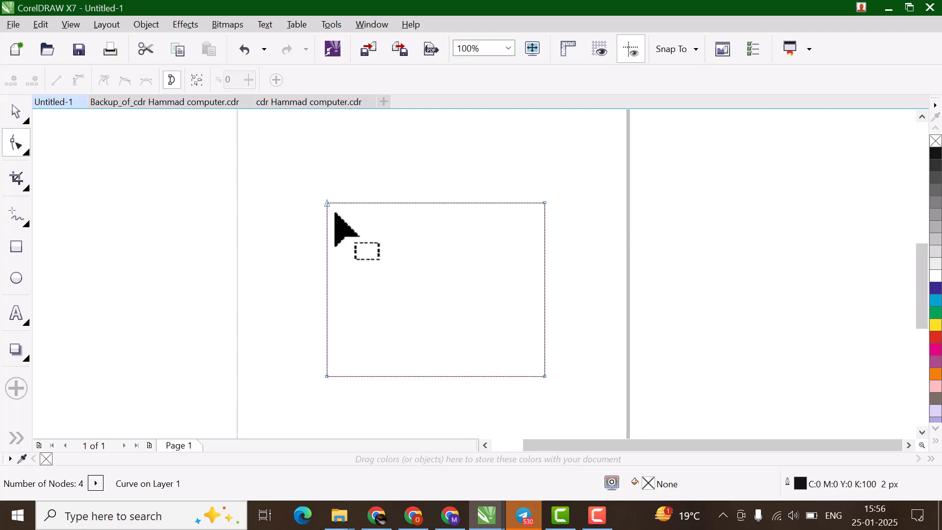
scroll(333, 209, "up", 2)
scroll(325, 203, "up", 2)
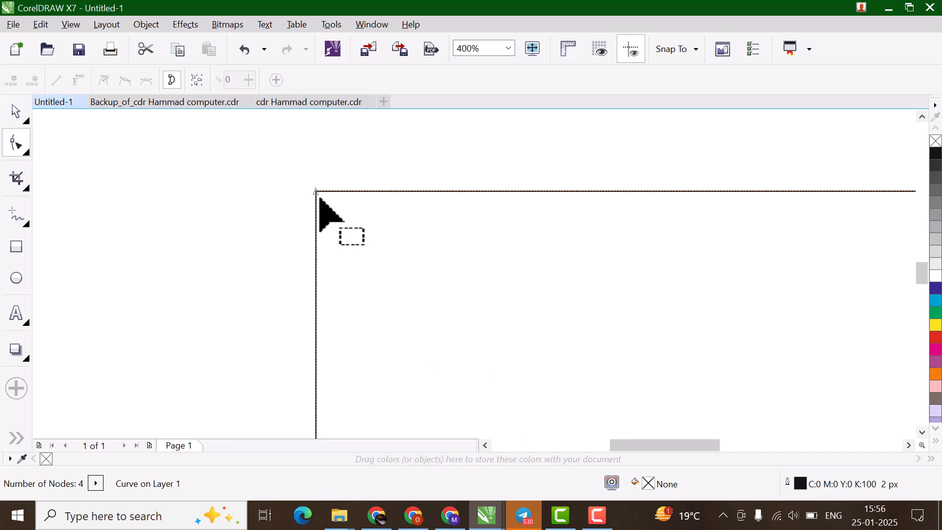
scroll(320, 194, "up", 2)
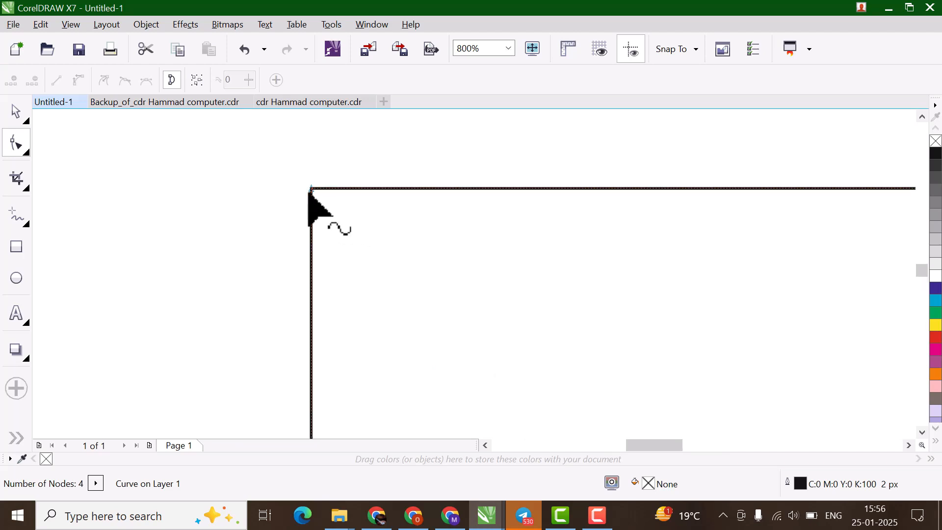
scroll(311, 195, "down", 2)
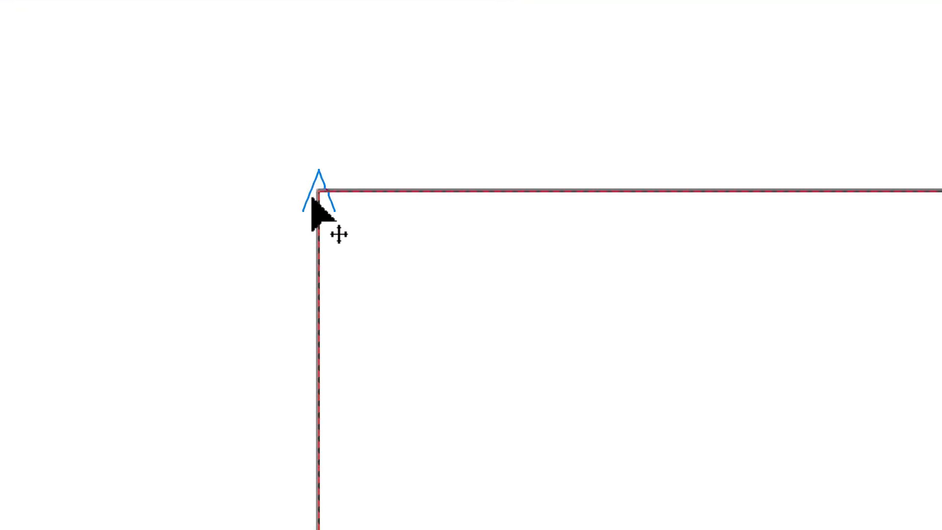
key("super+minus")
key("super+minus")
key("super+minus")
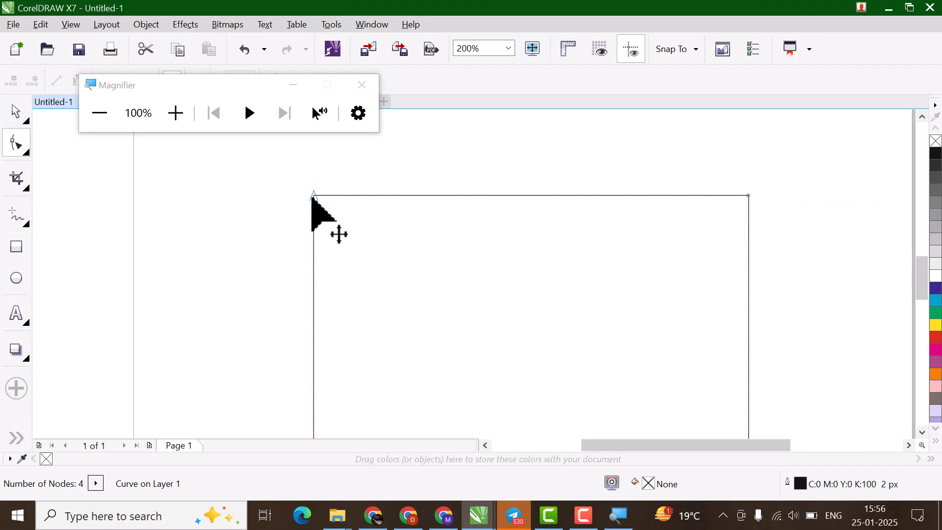
left_click(362, 84)
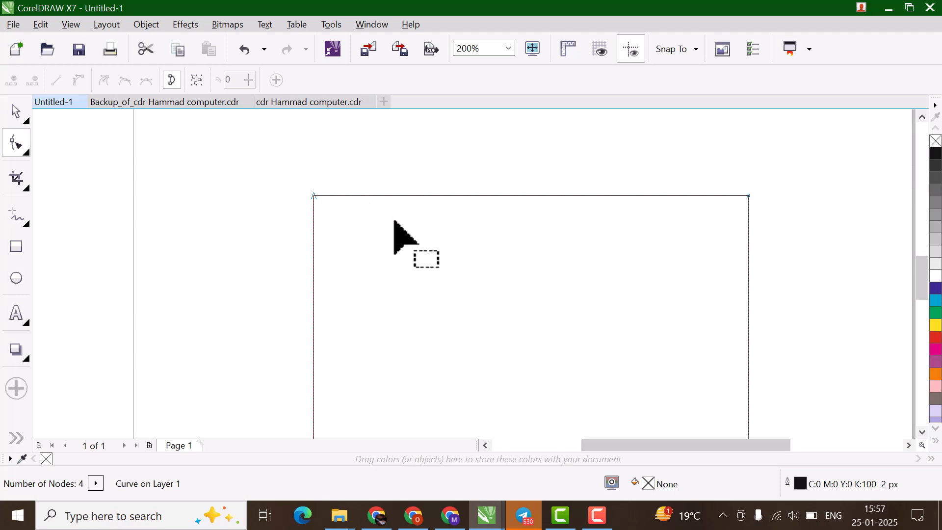
Step: Select the two top corner nodes of the curve together and nudge them 0.7 inch up
left_click_drag(256, 153, 827, 272)
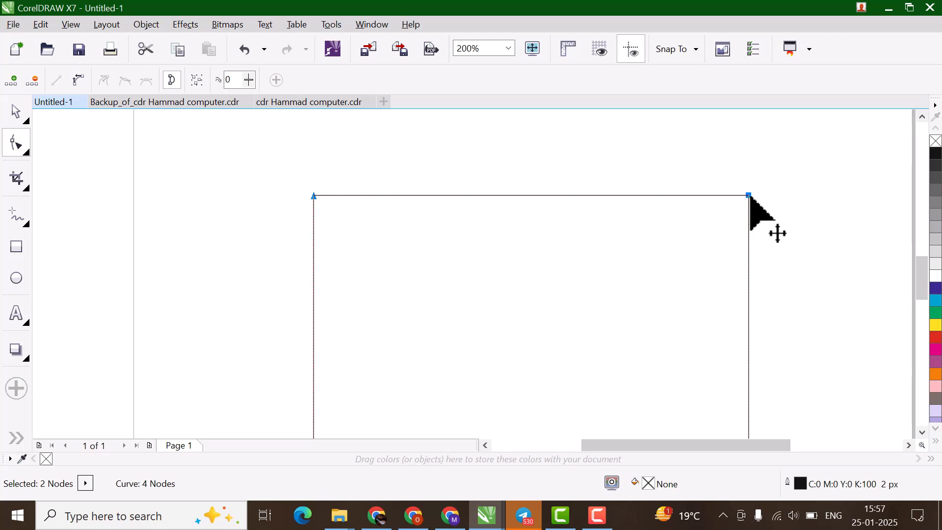
scroll(797, 270, "down", 2)
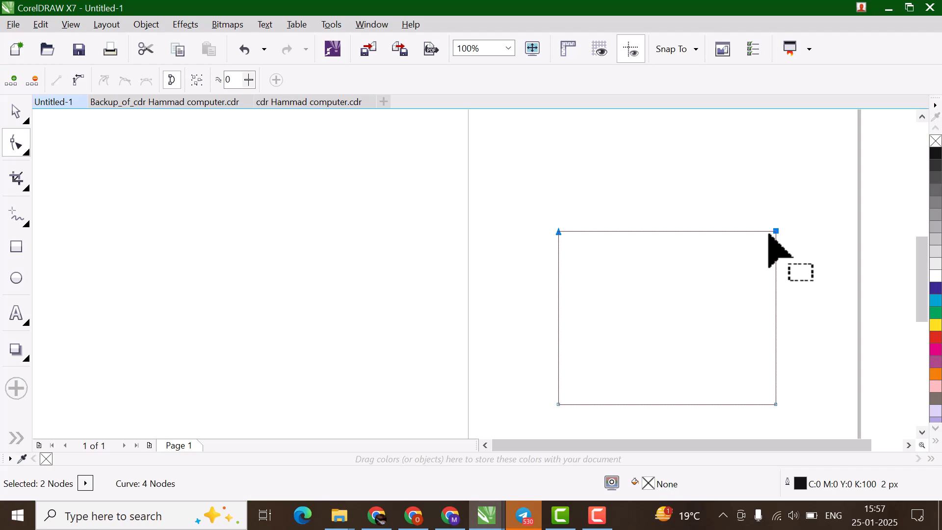
key("Up")
key("Up")
key("Up")
key("Up")
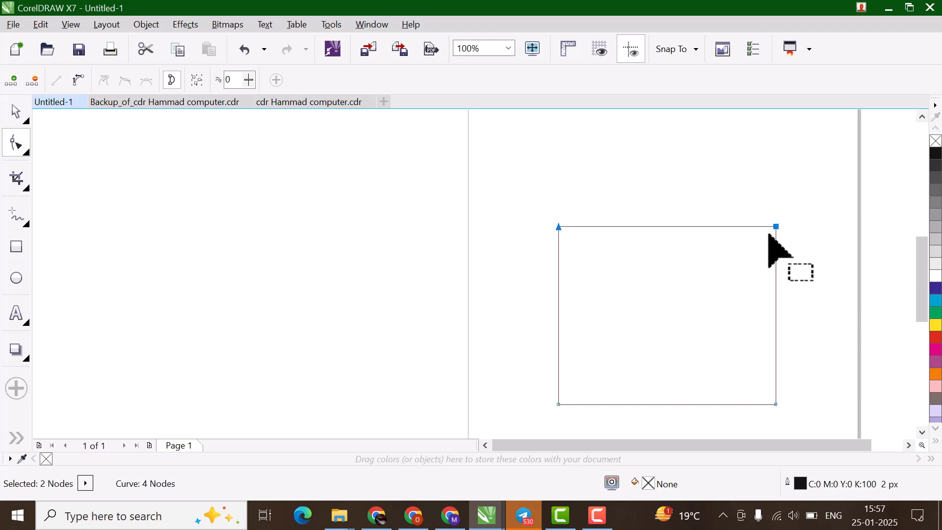
key("Up")
key("Up")
key("Up")
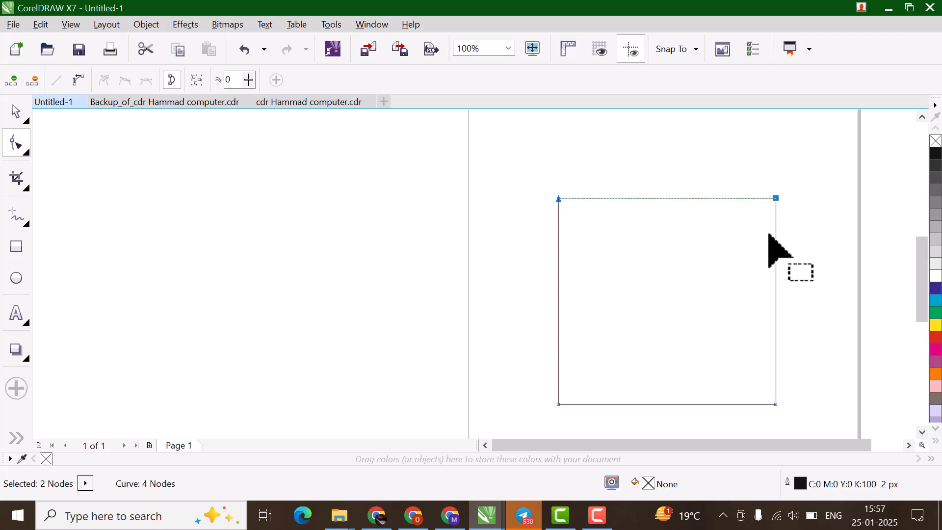
Step: Nudge the two top corner nodes 1.4 inches to the right to slant the shape
key("Right")
key("Right")
key("Right")
key("Right")
key("Right")
key("Right")
key("Right")
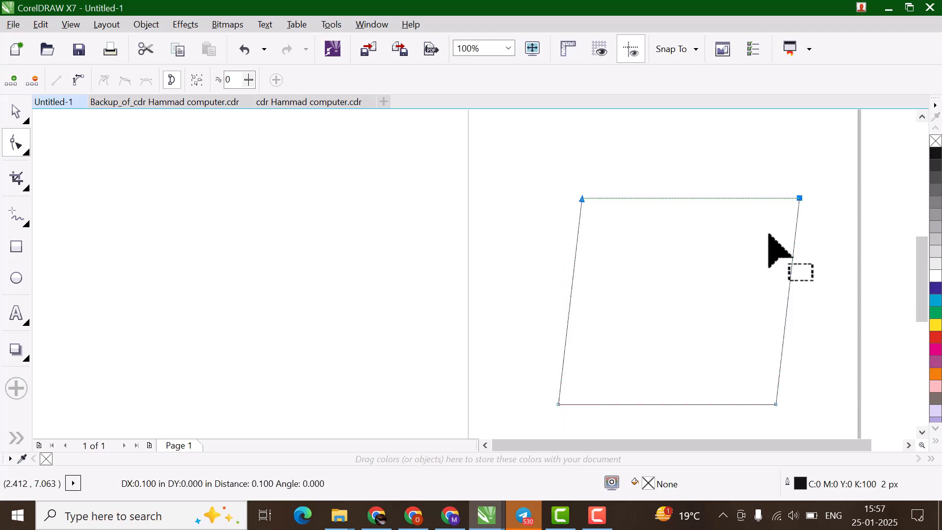
key("Right")
key("Right")
key("Right")
key("Right")
key("Right")
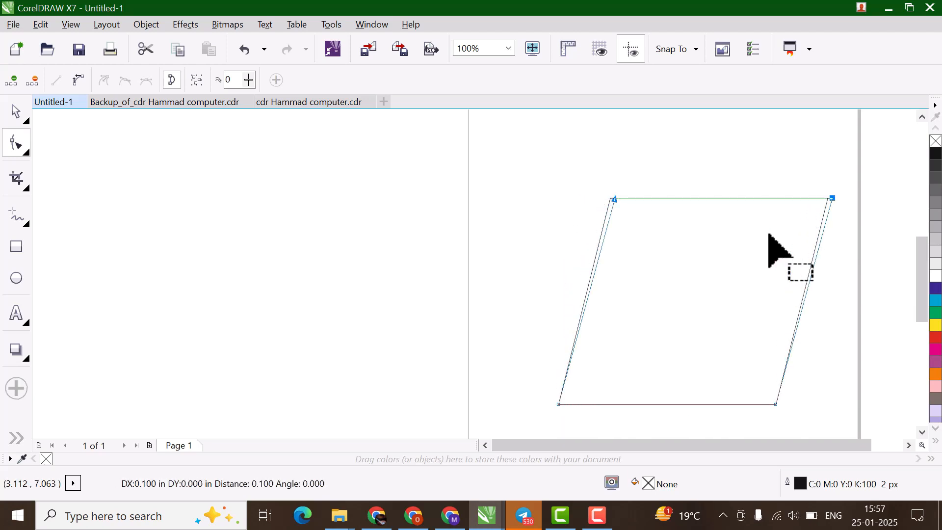
key("Right")
key("Right")
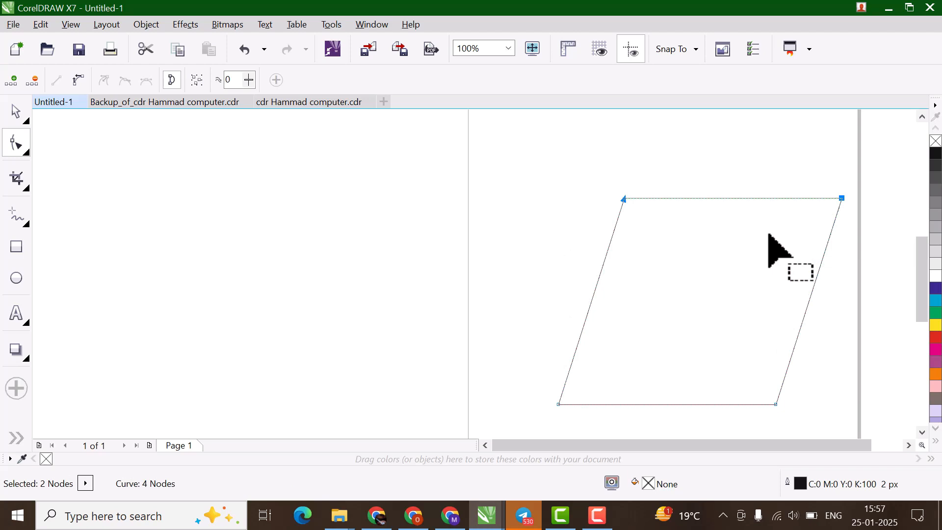
Step: Nudge both top corner nodes 1.6 inches to the left so the shape leans slightly the other way
key("Left")
key("Left")
key("Left")
key("Left")
key("Left")
key("Left")
key("Left")
key("Left")
key("Left")
key("Left")
key("Left")
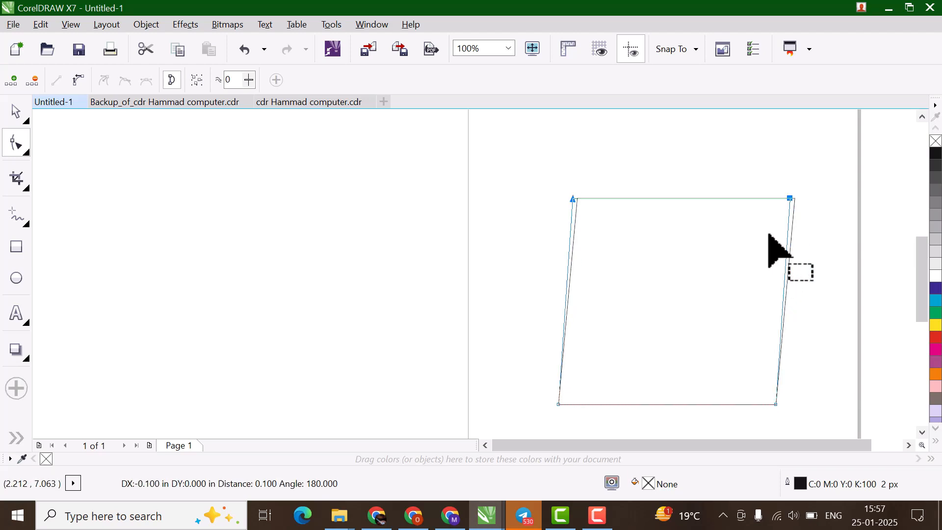
key("Left")
key("Left")
key("Left")
key("Left")
key("Left")
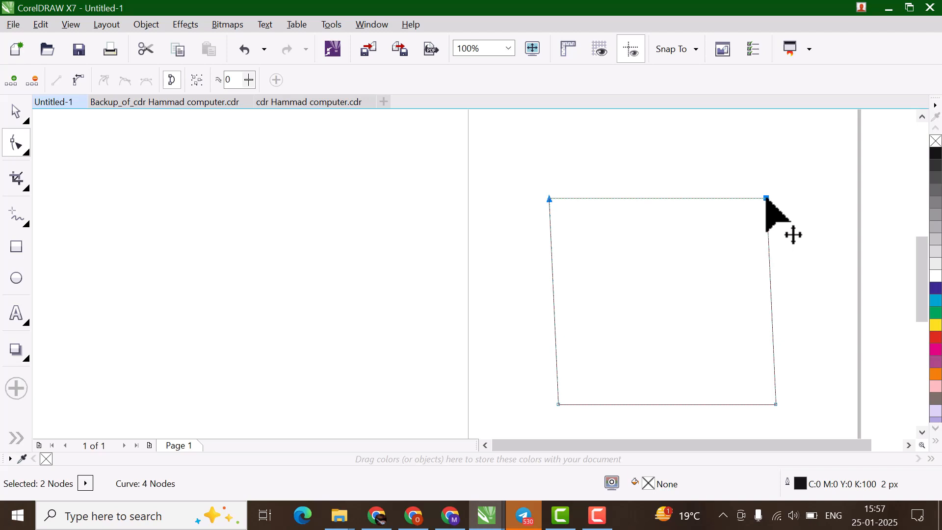
Step: Try deleting both top nodes and undo it, and do the same with the upper-right node alone
key("Delete")
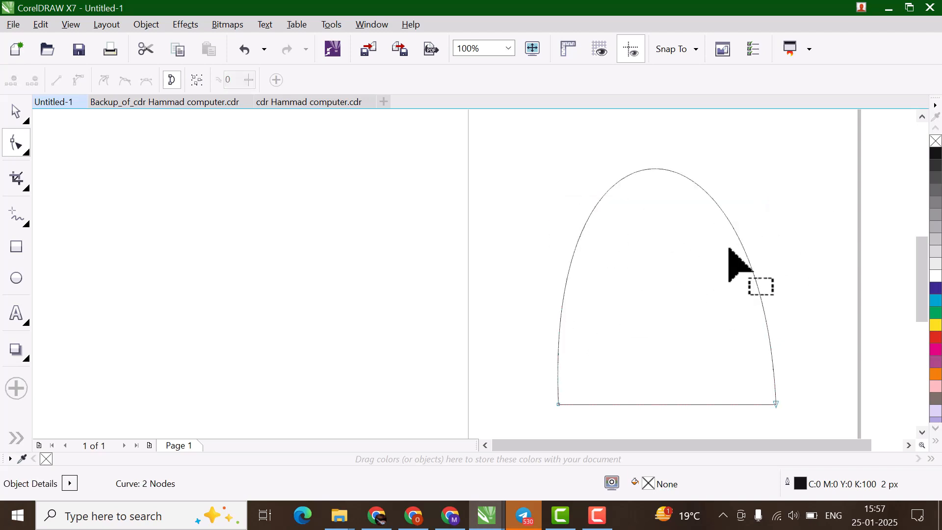
key("ctrl+z")
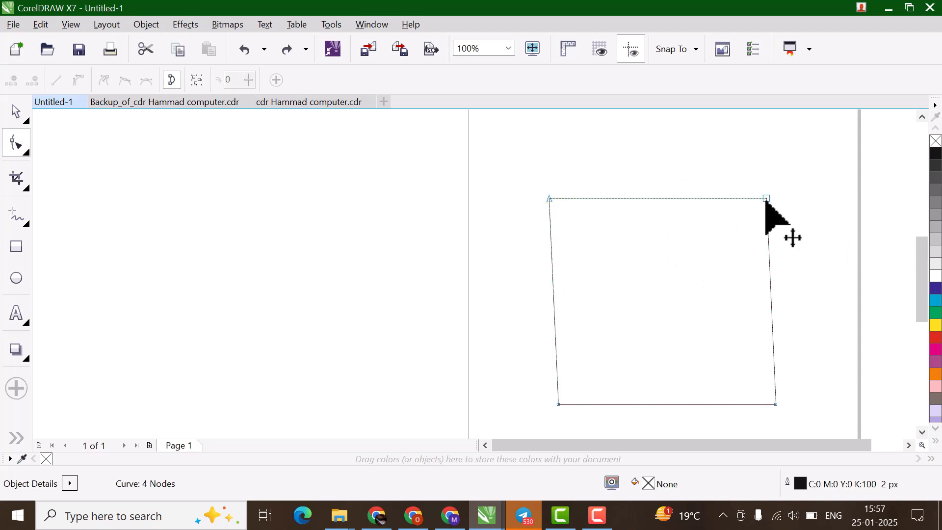
left_click(766, 199)
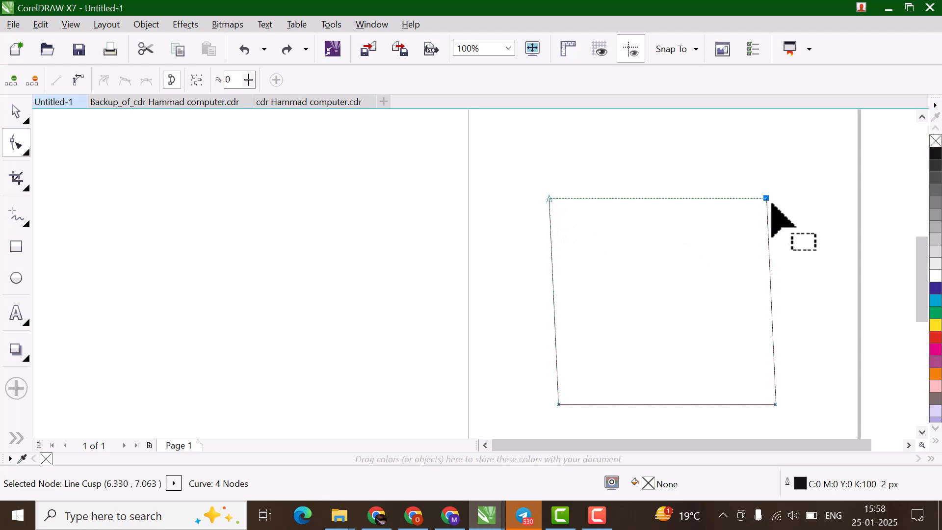
mouse_move(766, 199)
left_mouse_down()
mouse_move(809, 174)
mouse_move(807, 160)
mouse_move(731, 343)
mouse_move(563, 391)
mouse_move(611, 378)
mouse_move(766, 198)
left_mouse_up()
key("Delete")
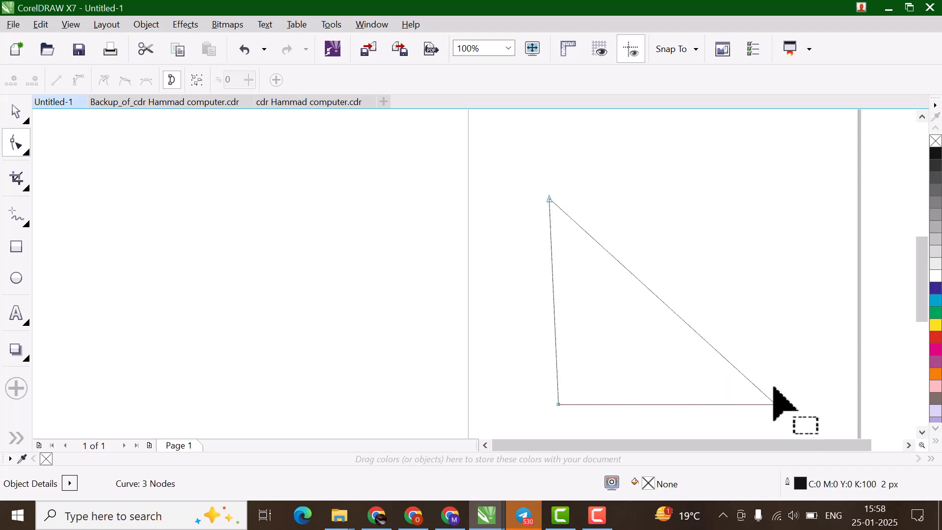
key("ctrl+z")
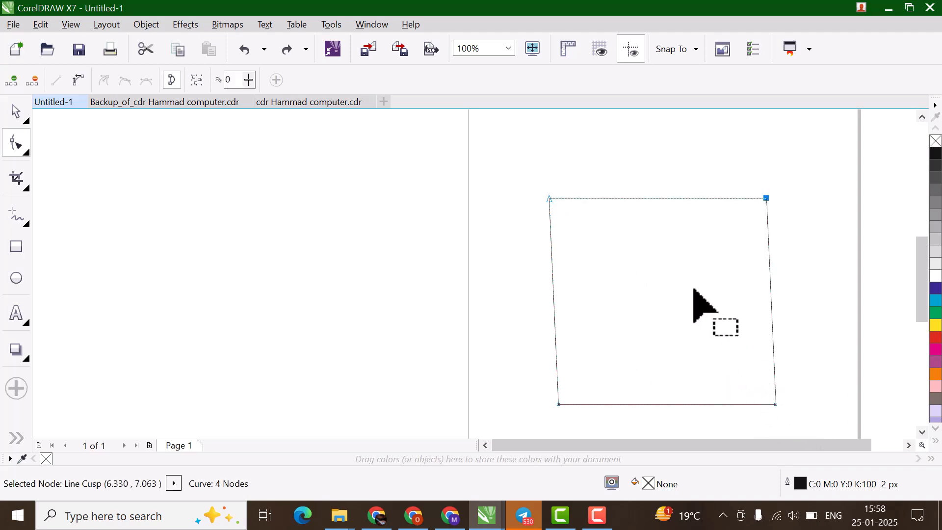
Step: Select the lower-right corner node of the curve and nudge it 0.9 inch down
left_click(776, 404)
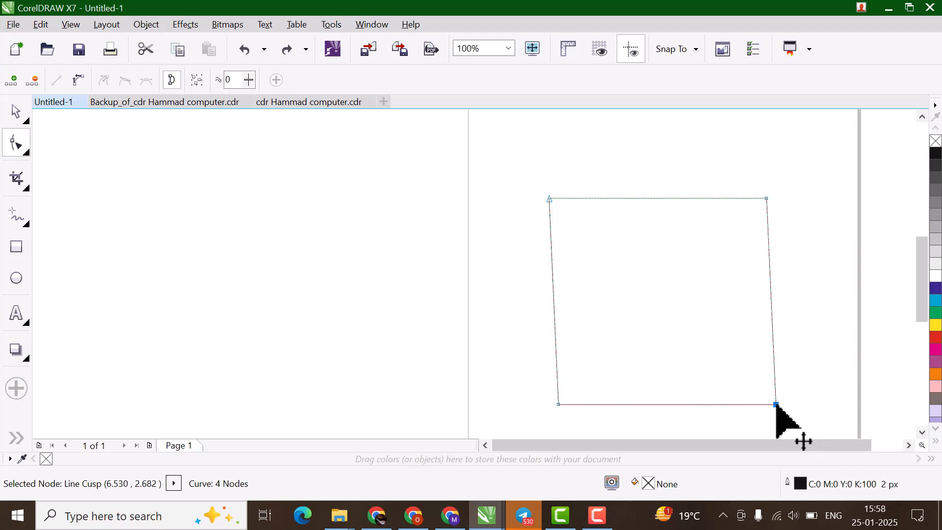
mouse_move(776, 404)
left_mouse_down()
mouse_move(833, 428)
mouse_move(784, 400)
mouse_move(776, 404)
left_mouse_up()
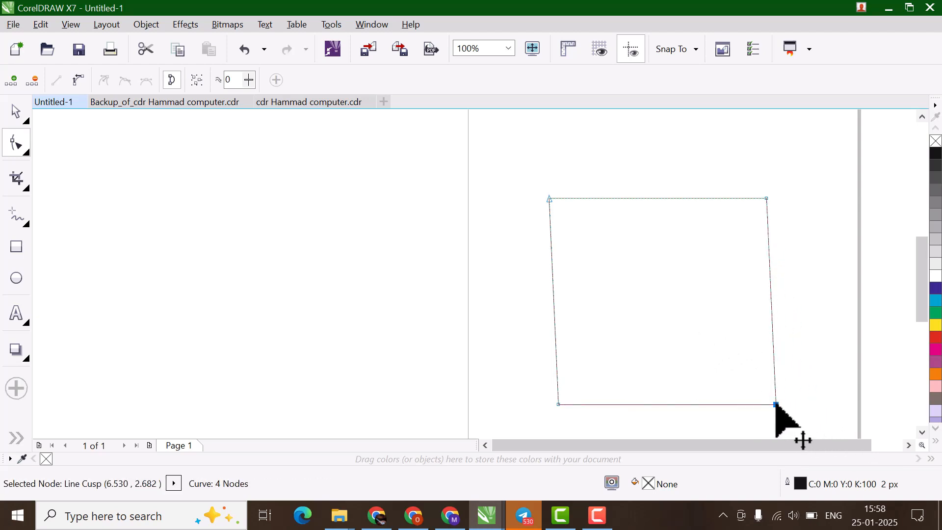
key("Down")
key("Down")
key("Down")
key("Down")
key("Down")
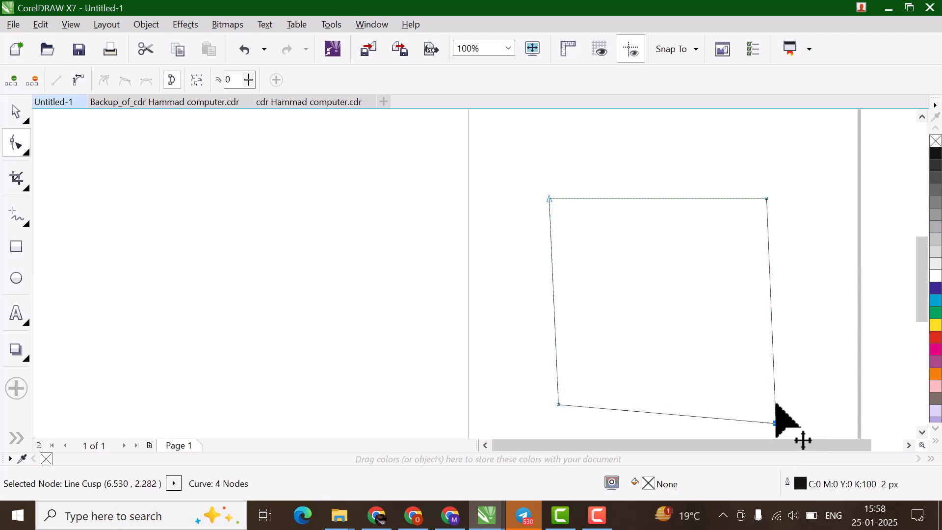
key("Down")
key("Down")
key("Down")
key("Down")
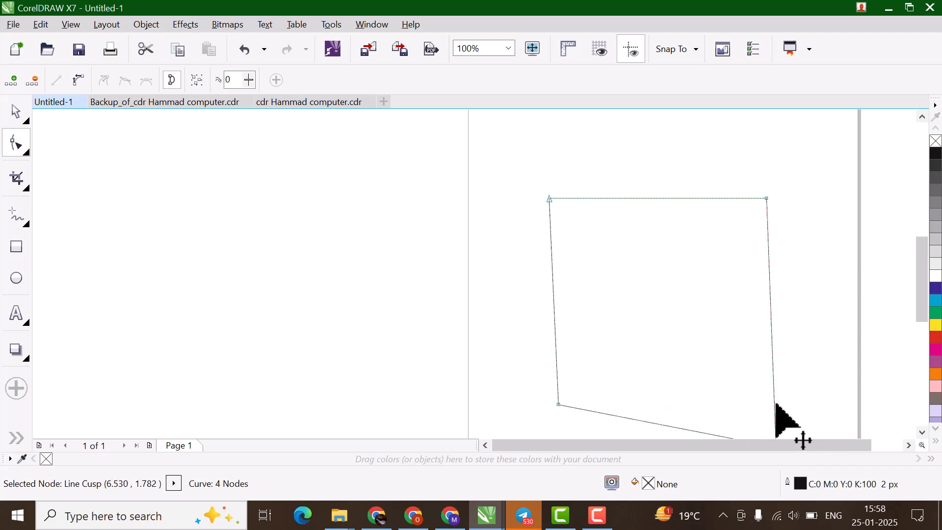
Step: Nudge the lower-right corner node 0.8 inch up
key("Up")
key("Up")
key("Up")
key("Up")
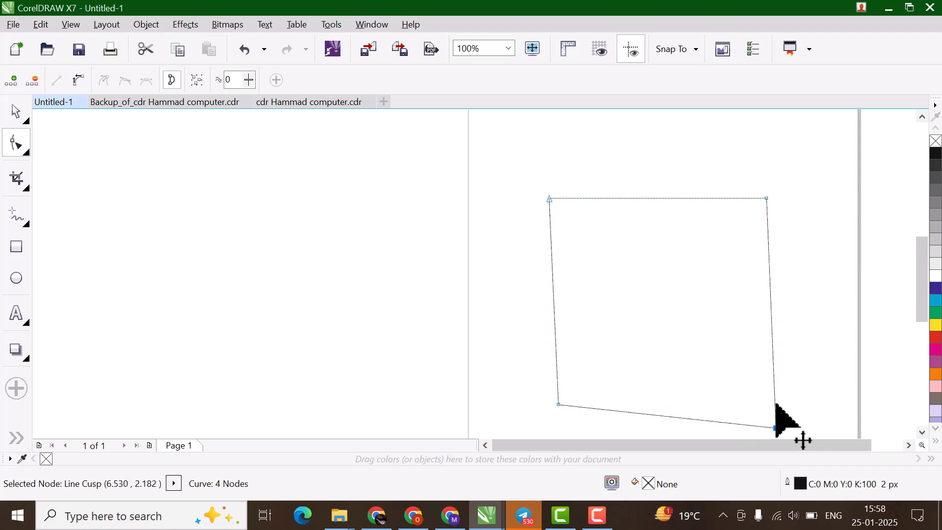
key("Up")
key("Up")
key("Up")
key("Up")
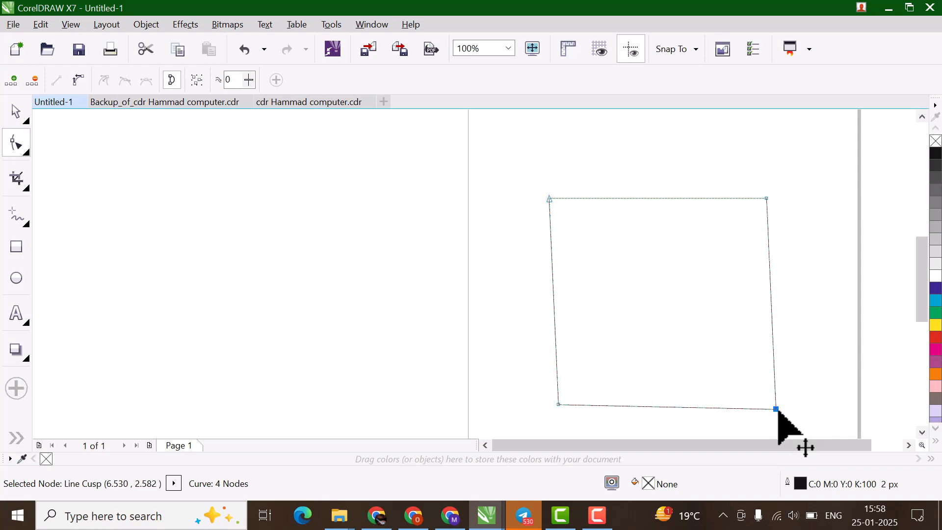
Step: Add a node at the middle of the shape's top edge and move it about 1.1 inches up to form a peak
left_click(557, 404)
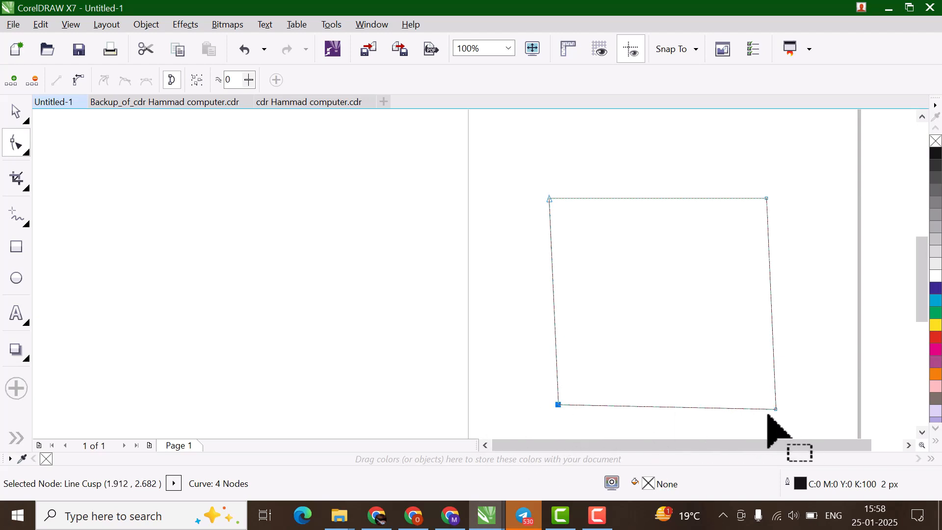
left_click(549, 199)
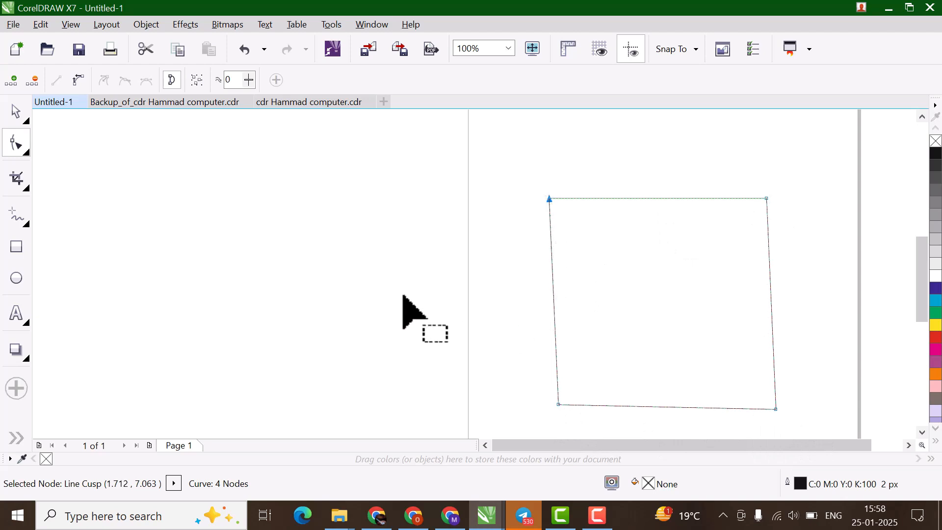
left_click(664, 198)
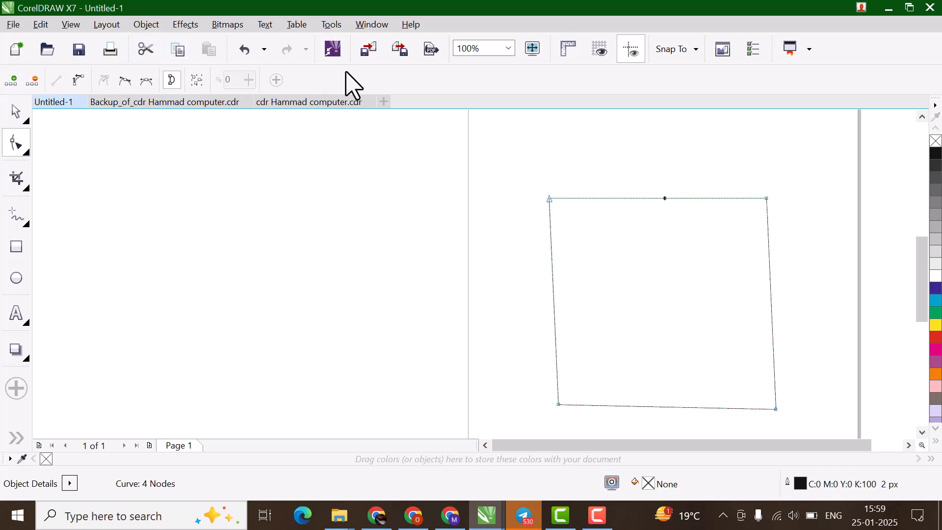
left_click(10, 83)
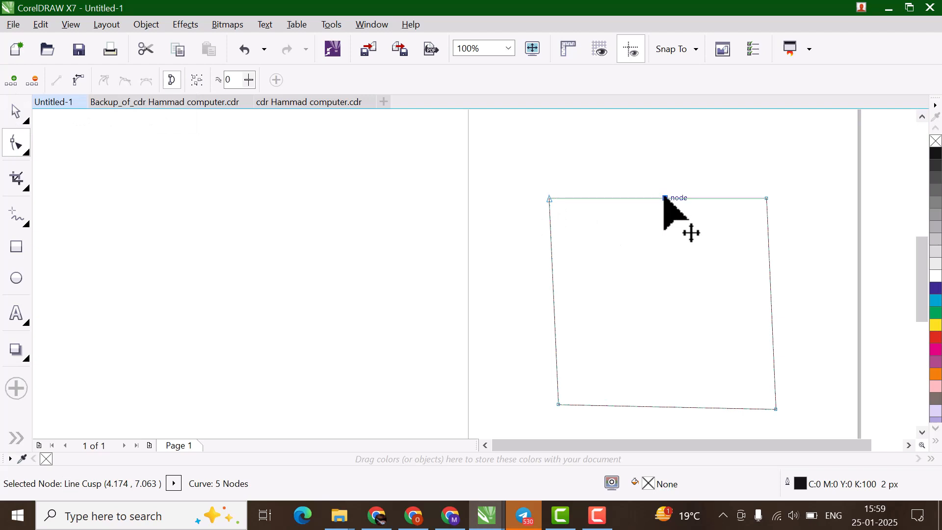
left_click_drag(662, 196, 658, 146)
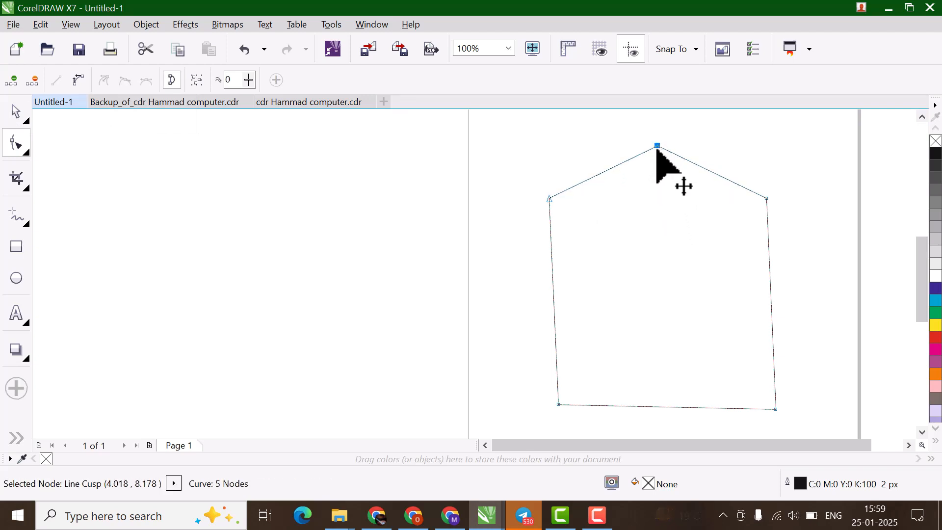
Step: Add a node midway on the shape's right and left edges, pulling them outward about 1.3 and 2 inches respectively
double_click(770, 299)
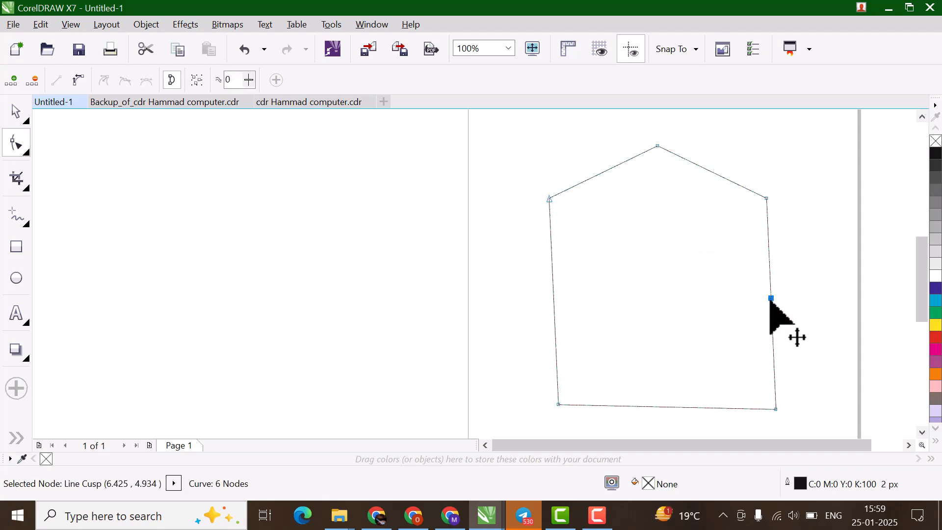
left_click_drag(770, 299, 831, 300)
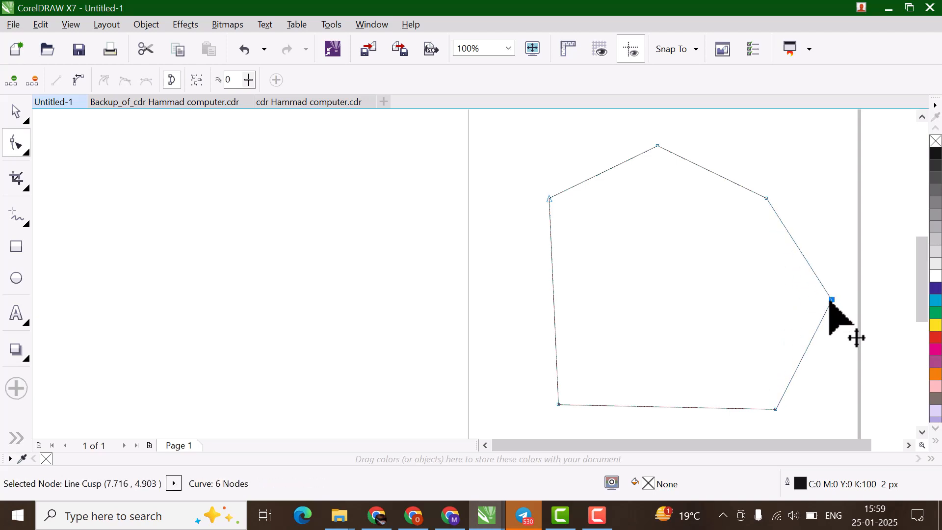
left_click(553, 297)
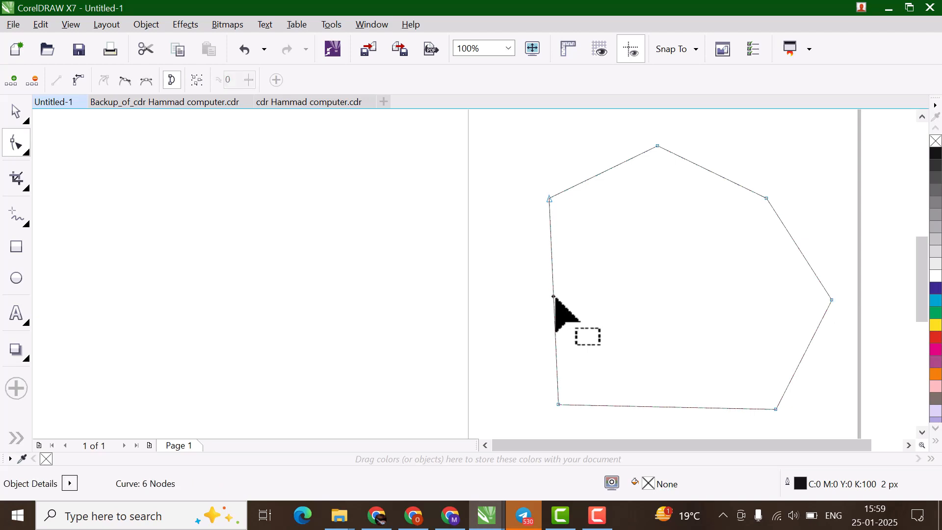
right_click(553, 297)
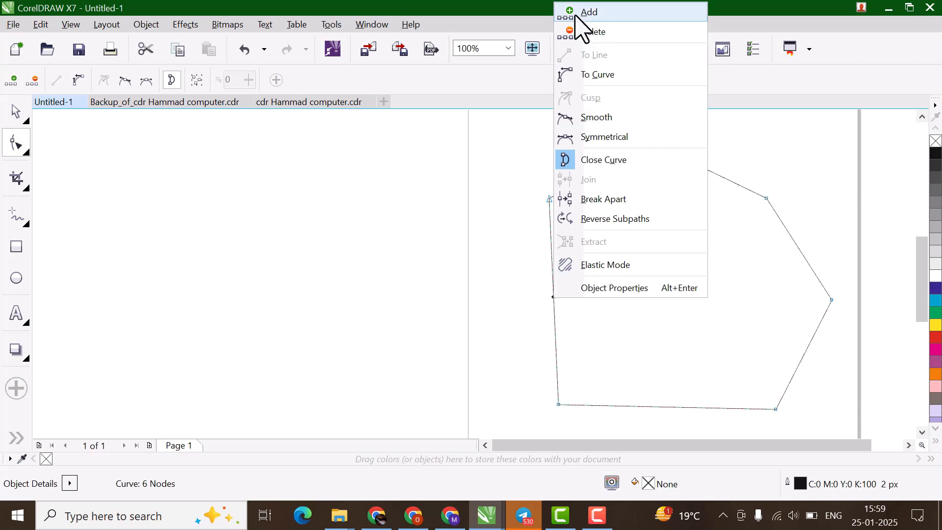
left_click(581, 25)
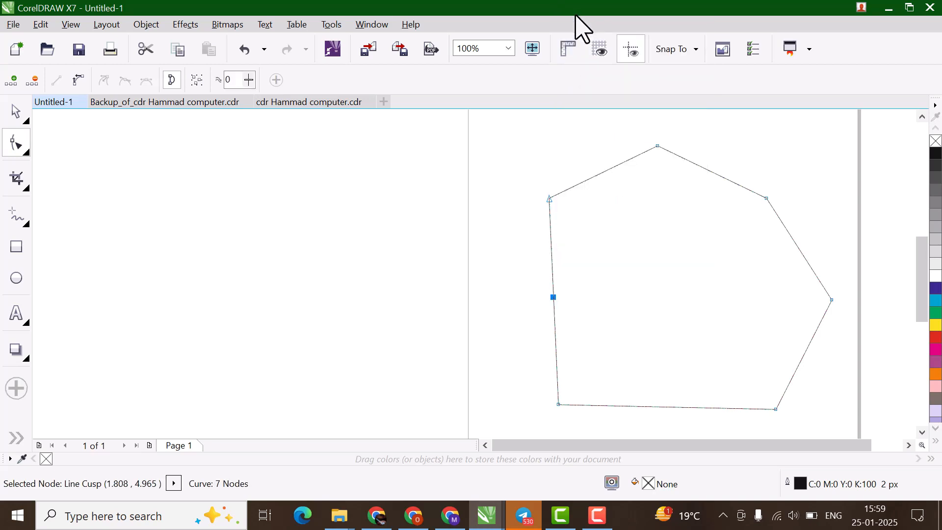
left_click_drag(554, 297, 462, 301)
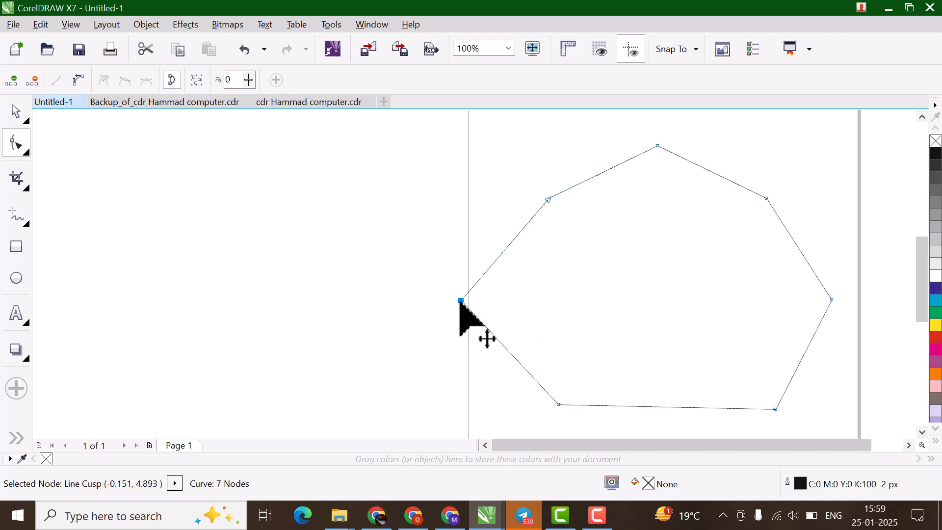
Step: Delete the added nodes on the left side, the right side and the top peak of the shape
key("Delete")
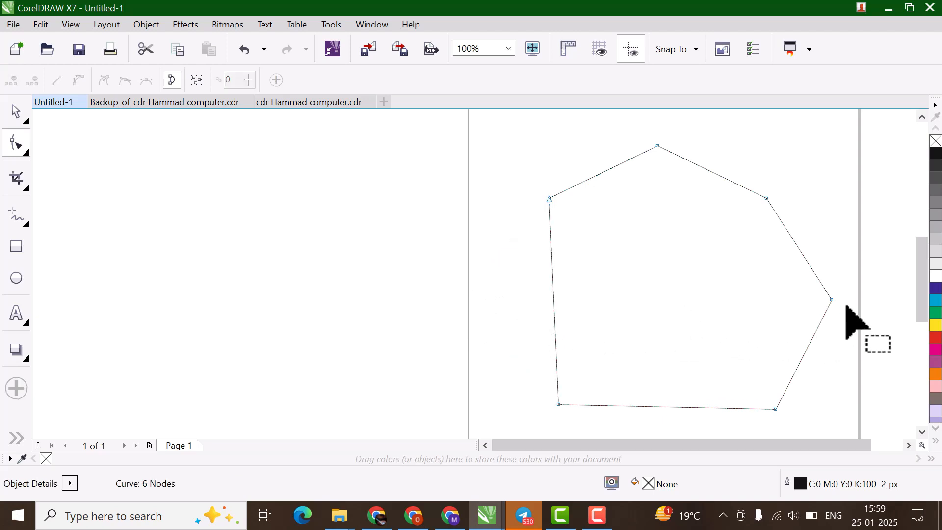
right_click(830, 298)
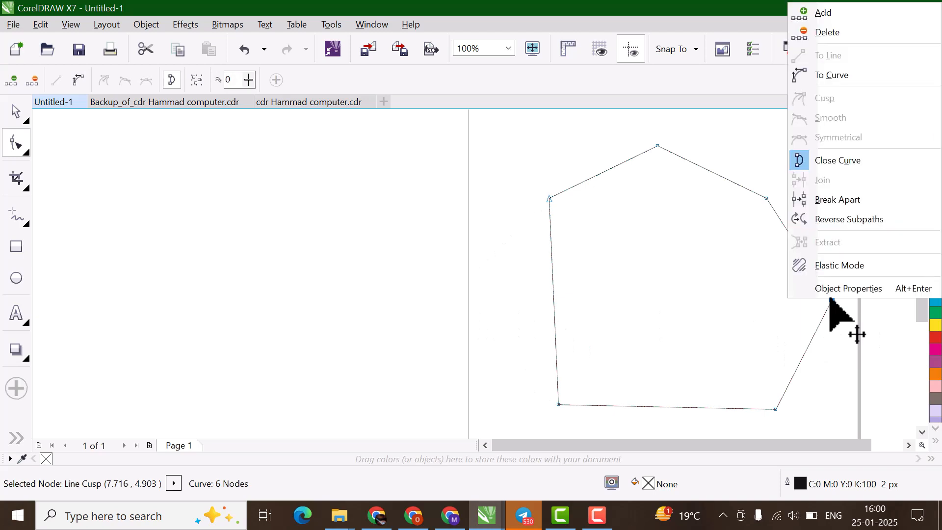
left_click(823, 32)
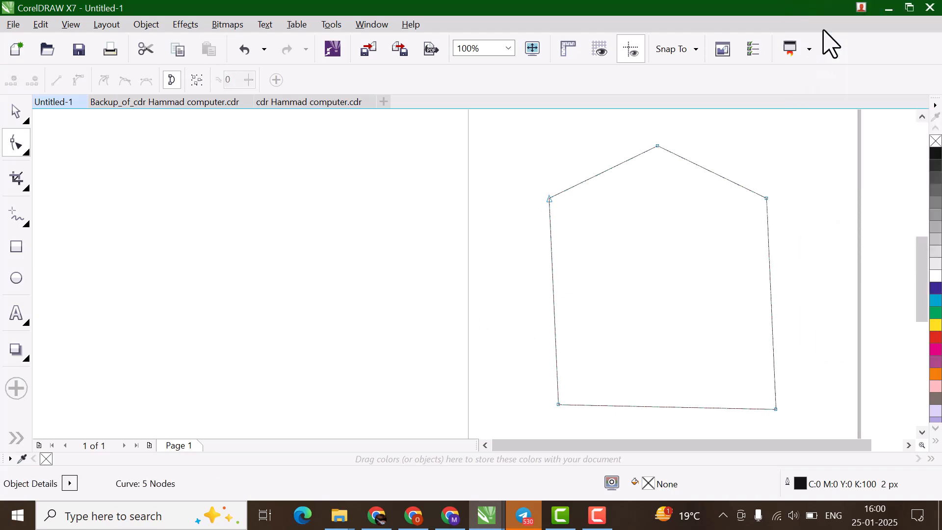
left_click(658, 146)
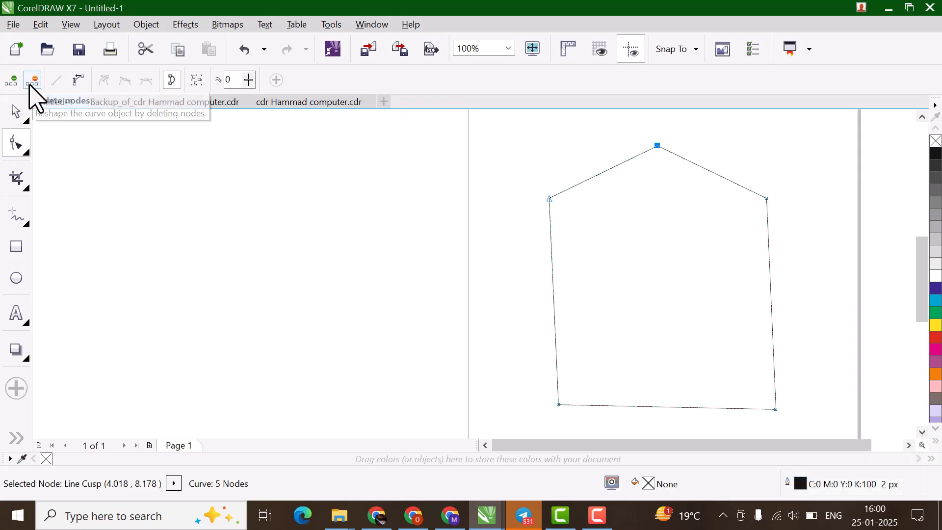
left_click(29, 85)
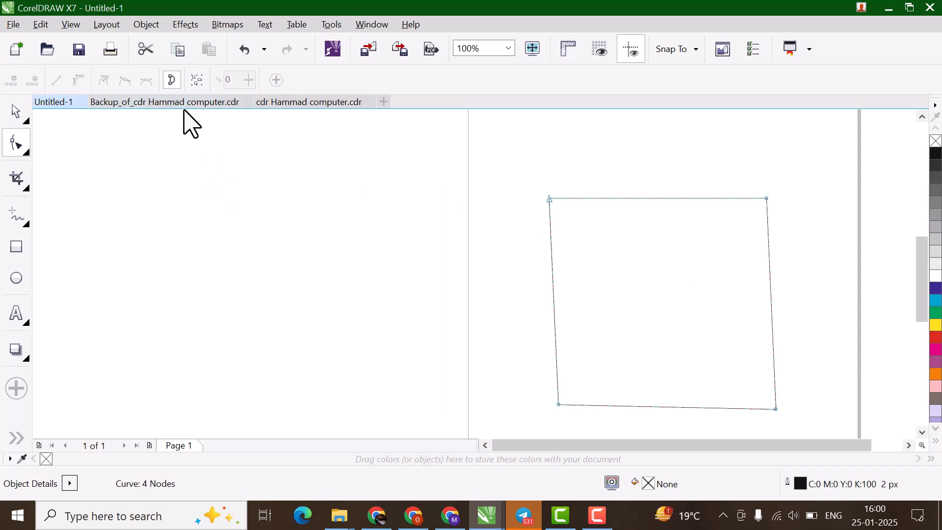
Step: Switch to the open Republic Day poster document and examine its second page from top to bottom
left_click(337, 101)
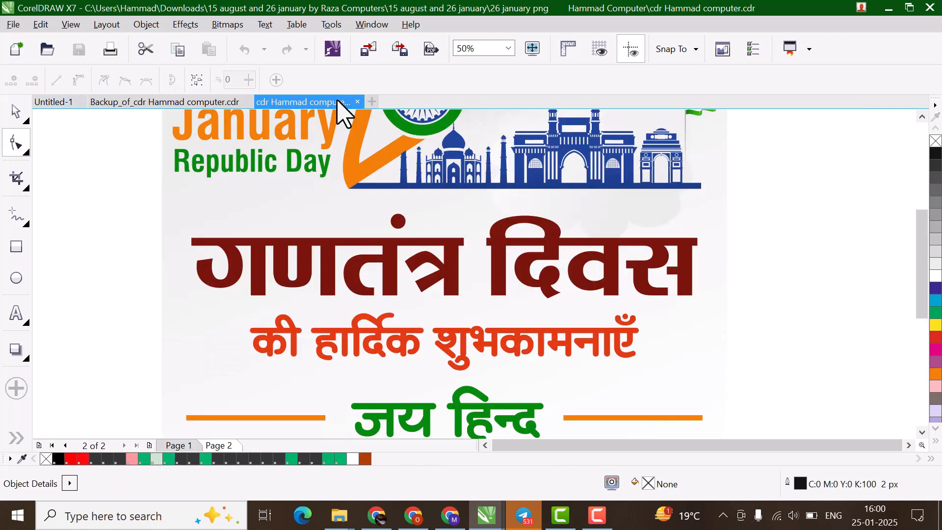
left_click_drag(918, 285, 926, 385)
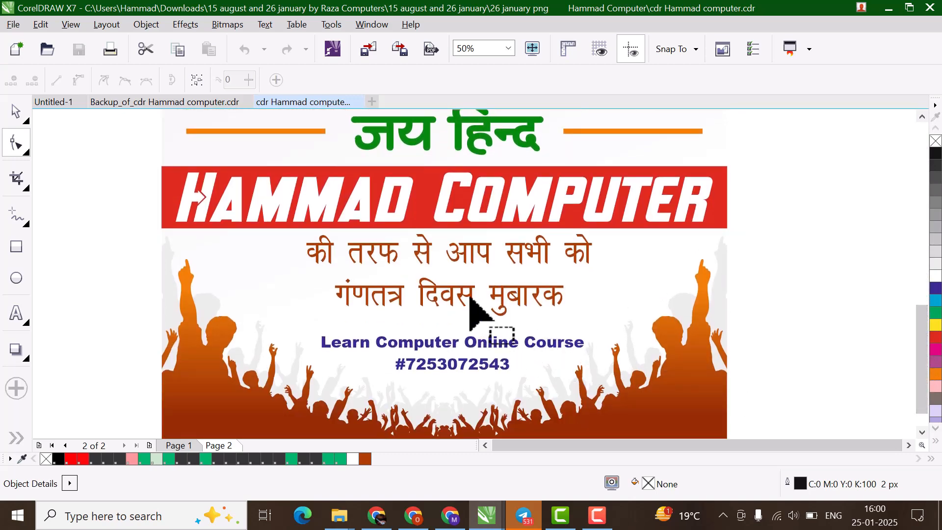
scroll(478, 294, "down", 2)
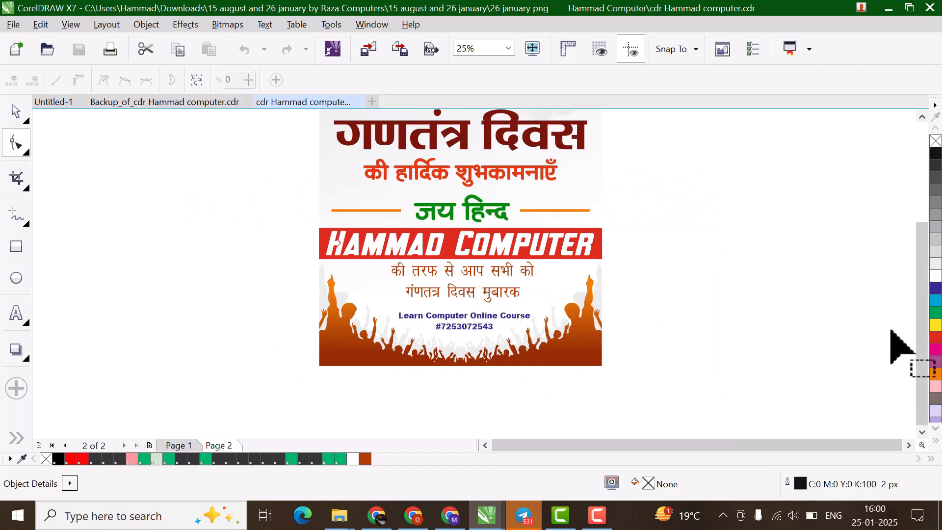
left_click_drag(921, 347, 892, 252)
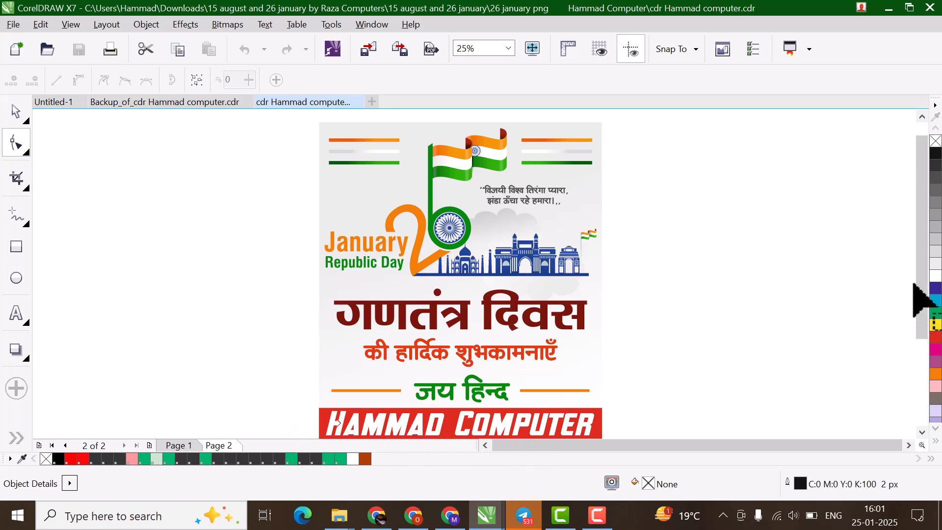
left_click_drag(922, 304, 922, 391)
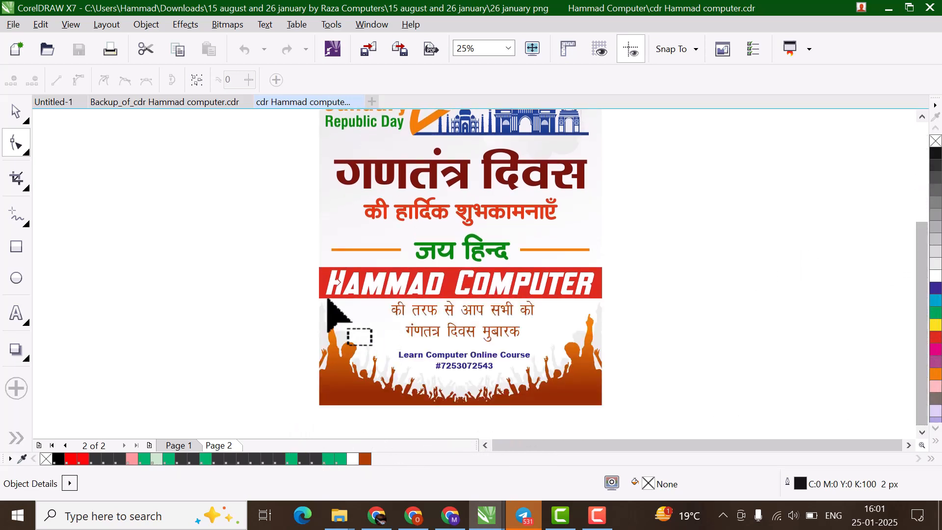
Step: Select the whole poster group, ungroup its objects and clear the selection
left_click(446, 354)
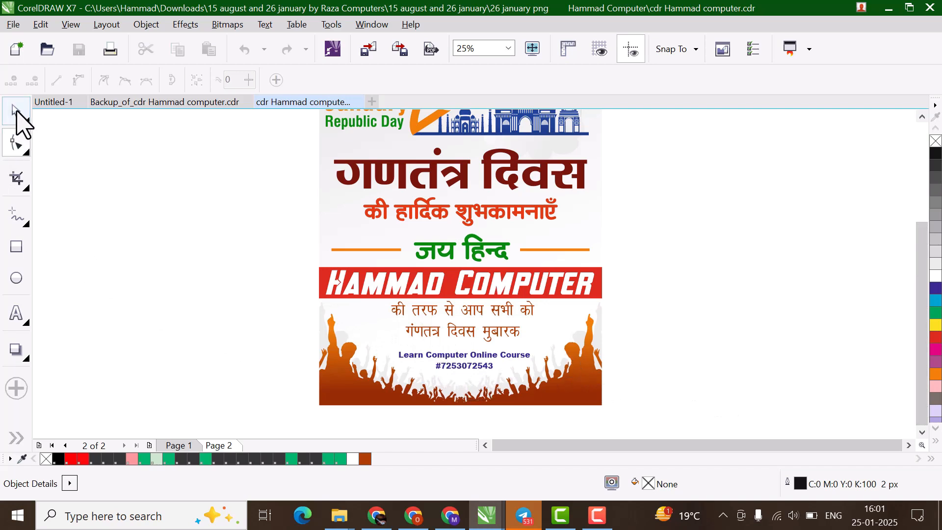
left_click(16, 113)
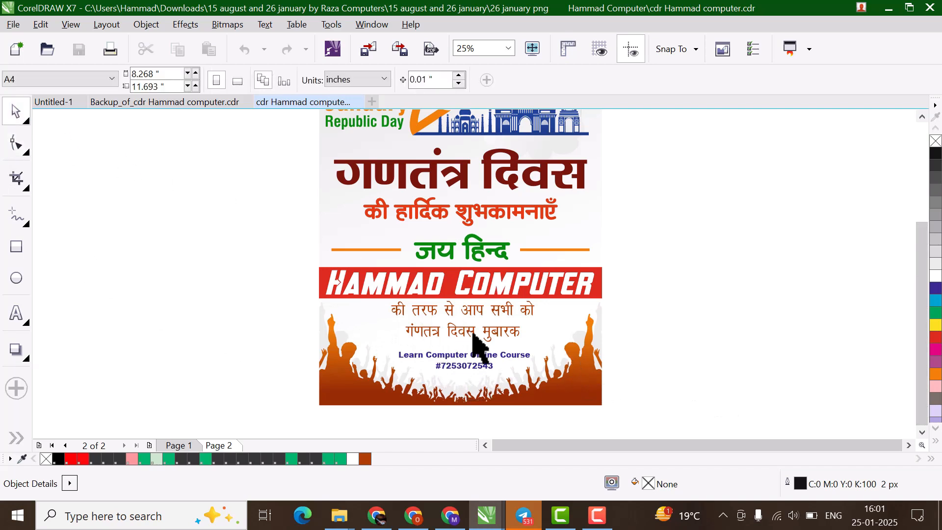
left_click(478, 365)
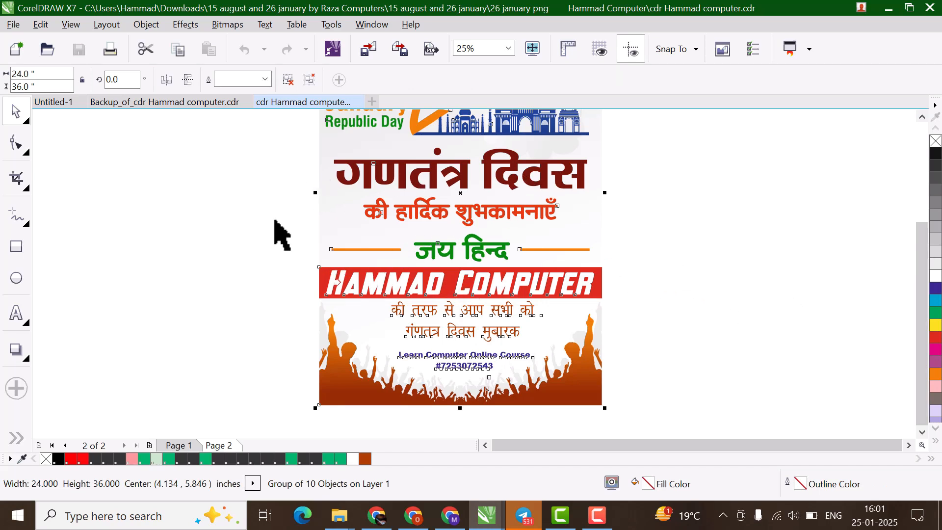
left_click(288, 80)
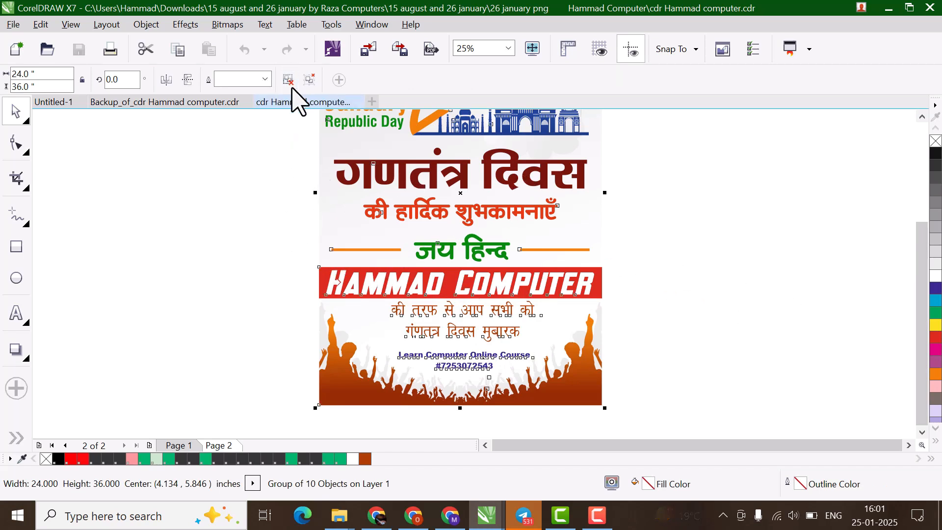
key("Escape")
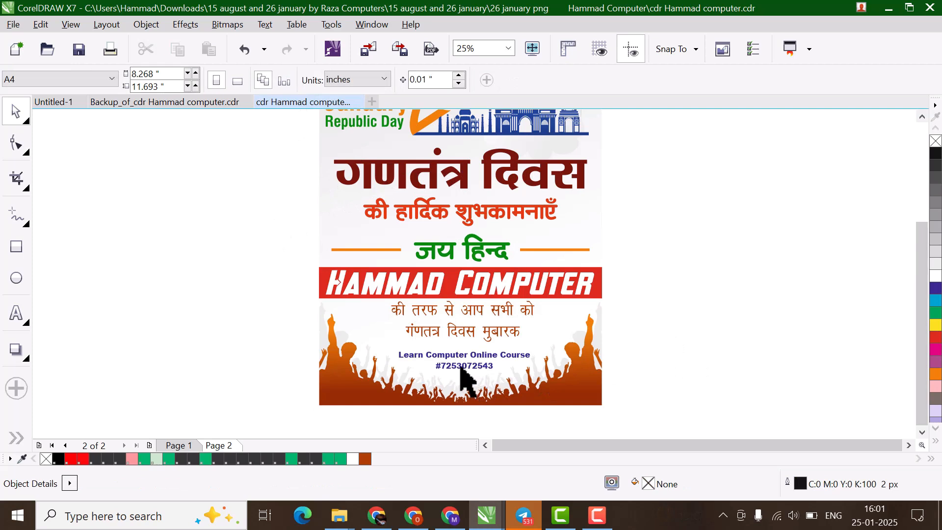
Step: Delete the online course contact text near the poster's lower edge and start a new text entry in its place
left_click(461, 367)
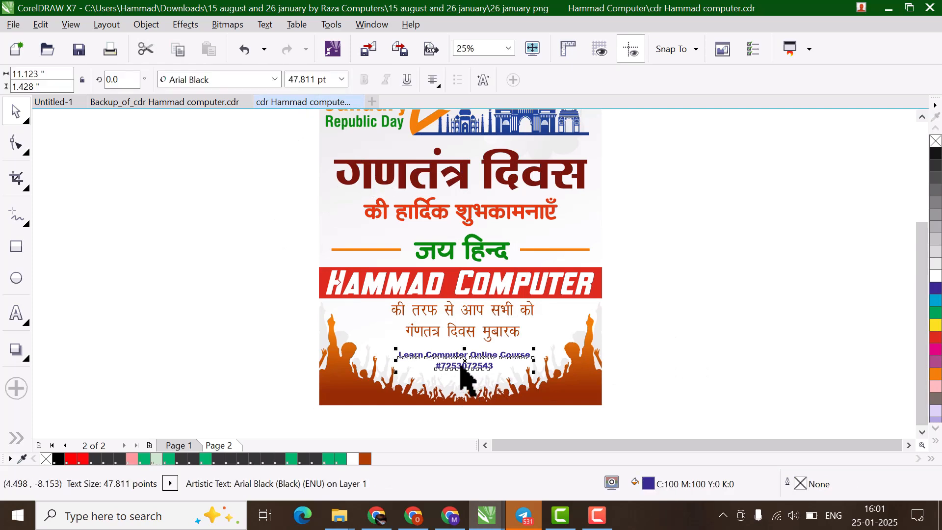
key("Delete")
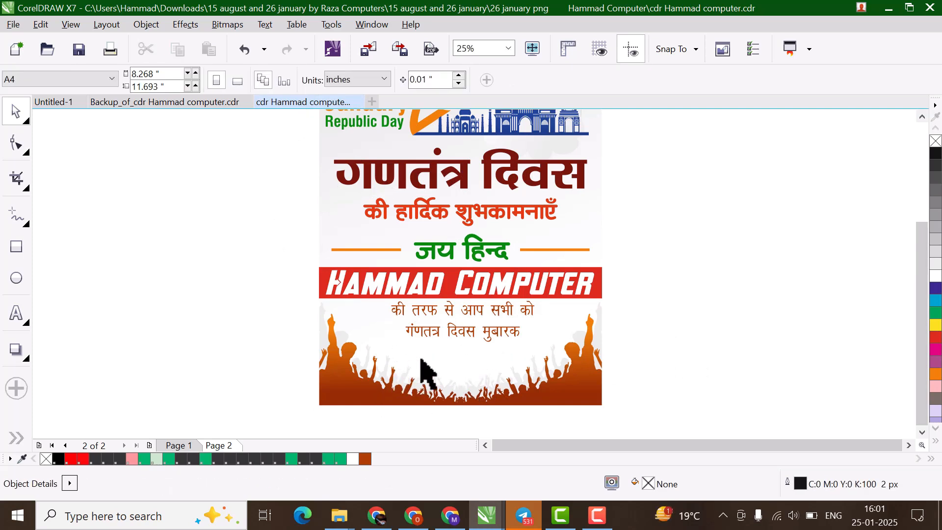
left_click(18, 314)
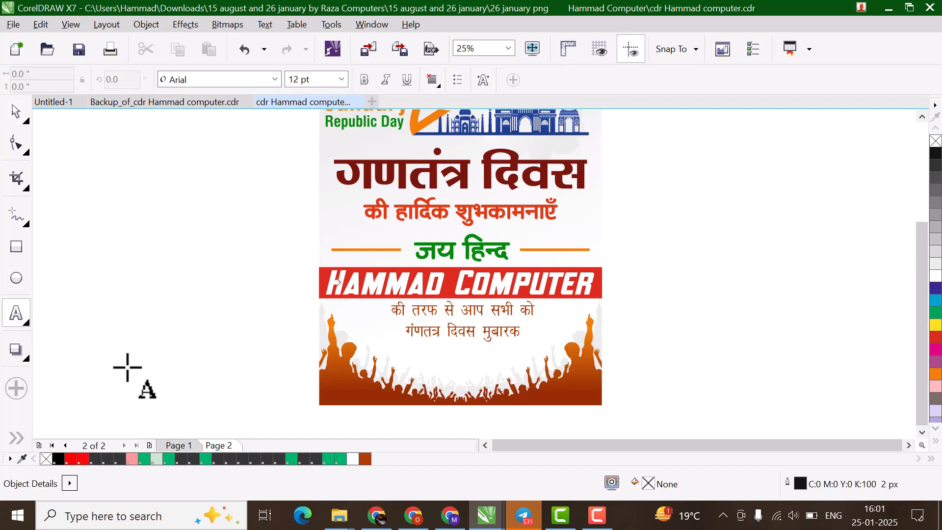
left_click(430, 362)
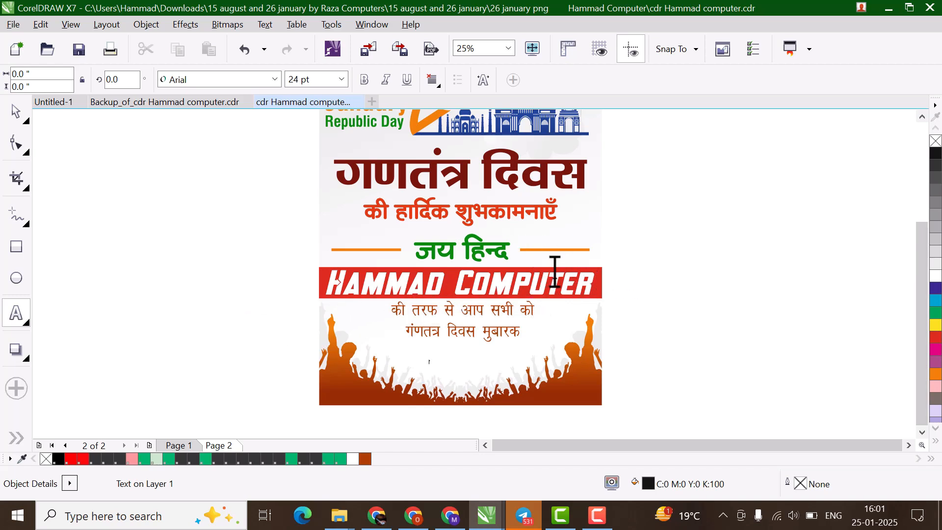
Step: Select all the characters of the company name in the poster's red banner for text editing
left_click(589, 284)
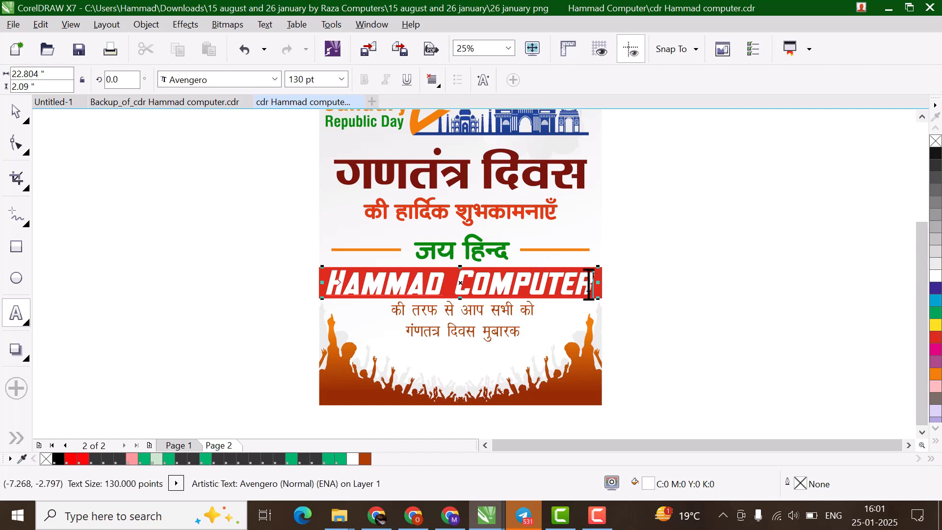
left_click_drag(591, 284, 320, 277)
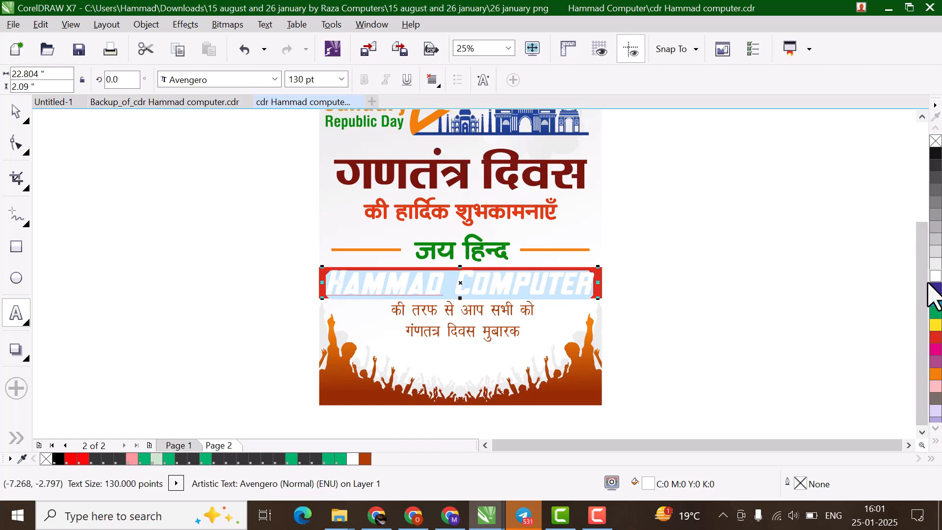
scroll(920, 277, "up", 1)
left_click_drag(920, 277, 911, 231)
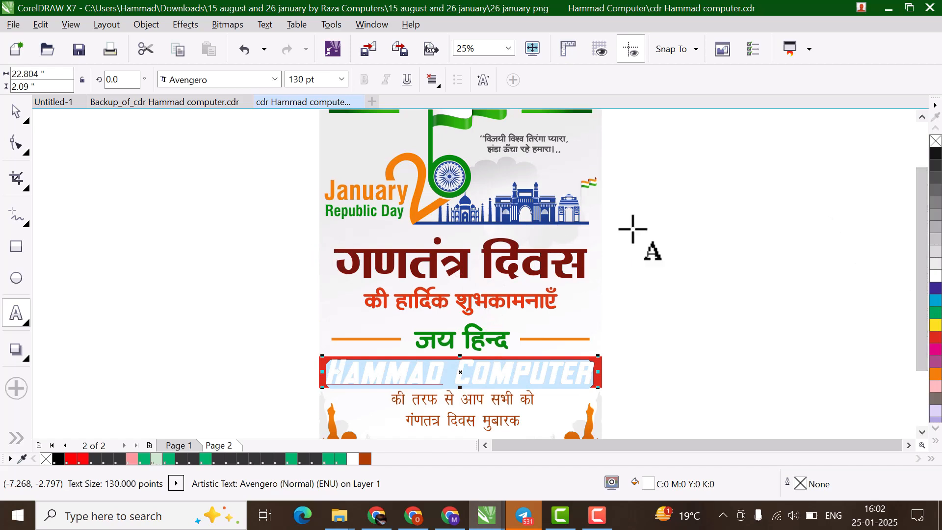
Step: Scroll back up the poster and switch to the open backup document to examine its circular Republic Day badge
left_click_drag(920, 295, 909, 251)
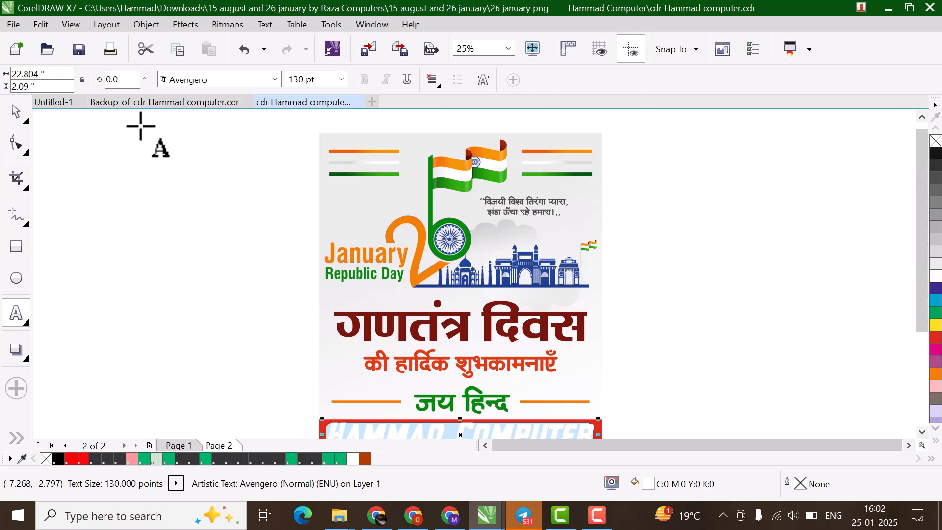
left_click(162, 101)
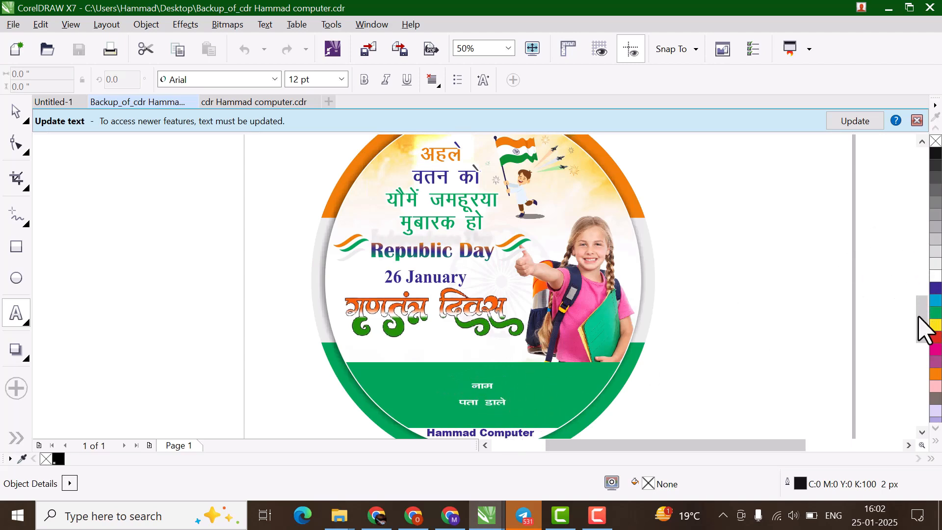
left_click_drag(924, 329, 896, 330)
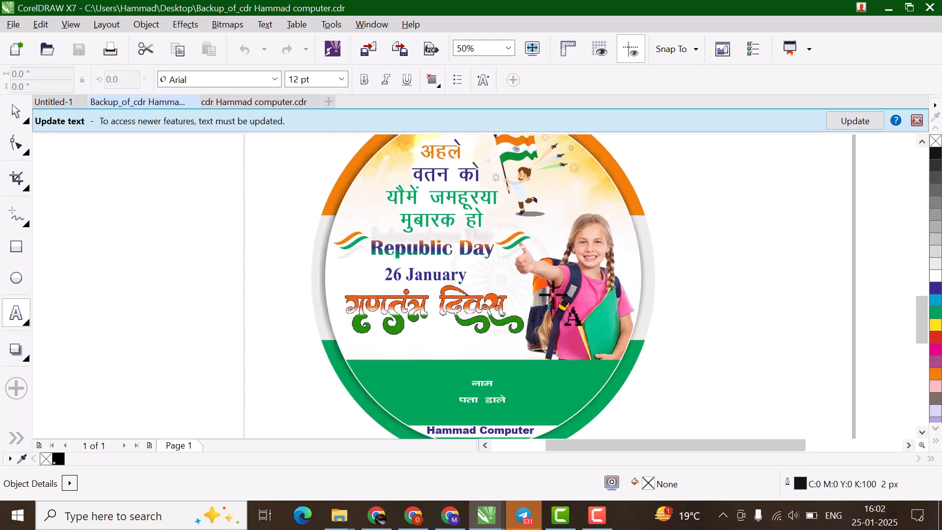
Step: Select the whole circular Republic Day badge, ungroup its objects and clear the selection
left_click(16, 112)
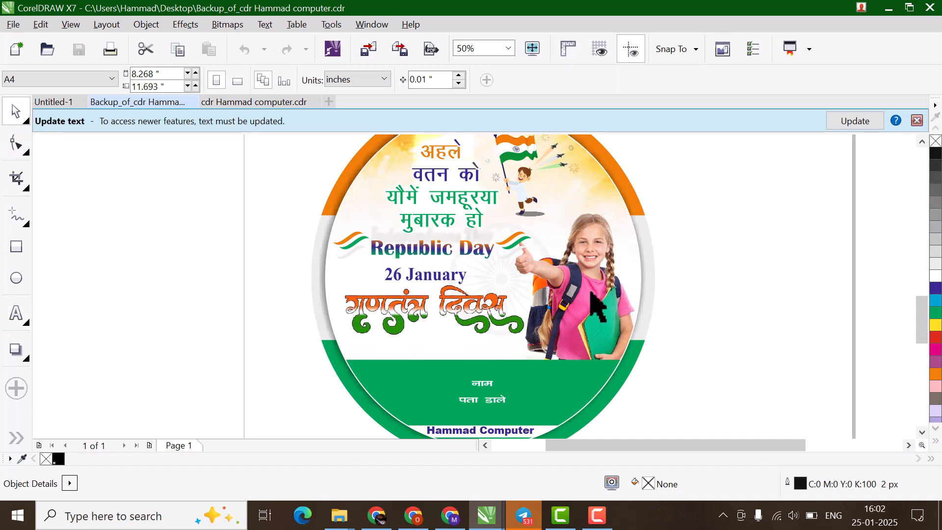
left_click(584, 303)
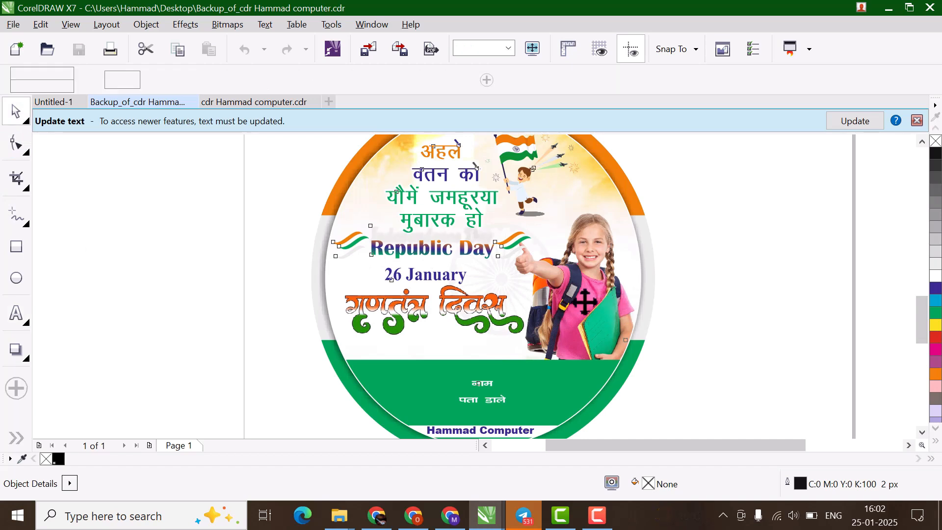
left_click(583, 328, "ctrl")
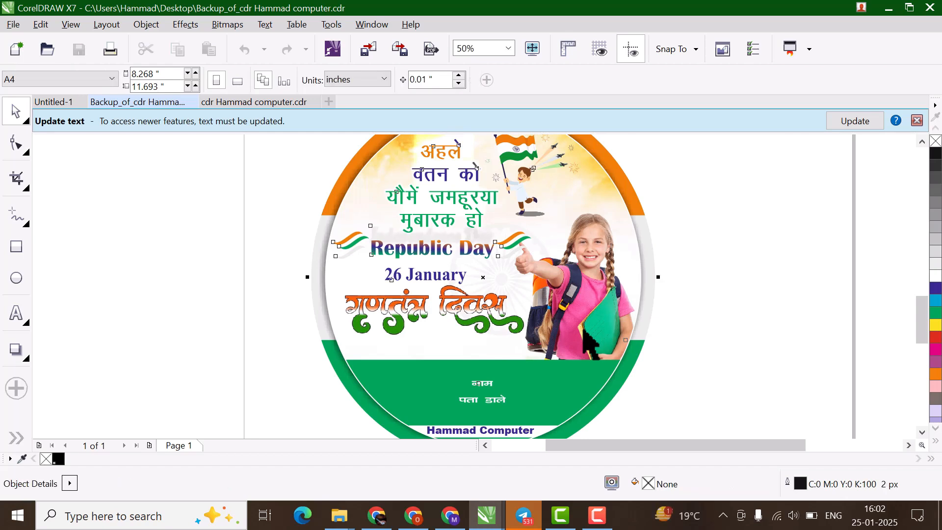
left_click(585, 328, "ctrl")
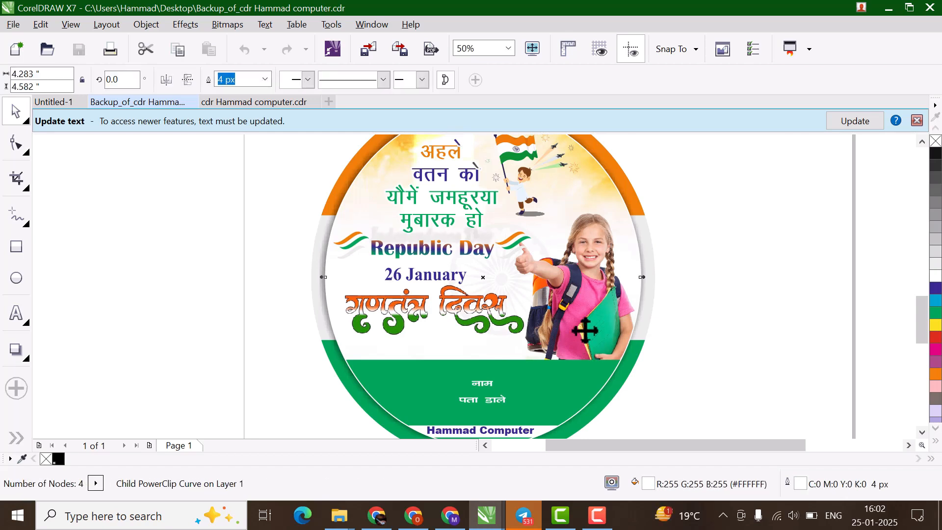
left_click(458, 275)
left_click(287, 79)
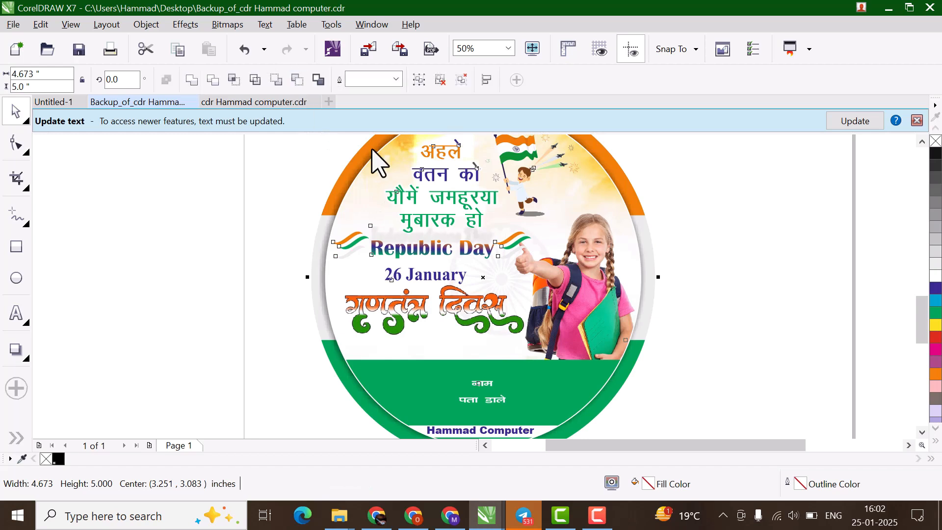
key("Escape")
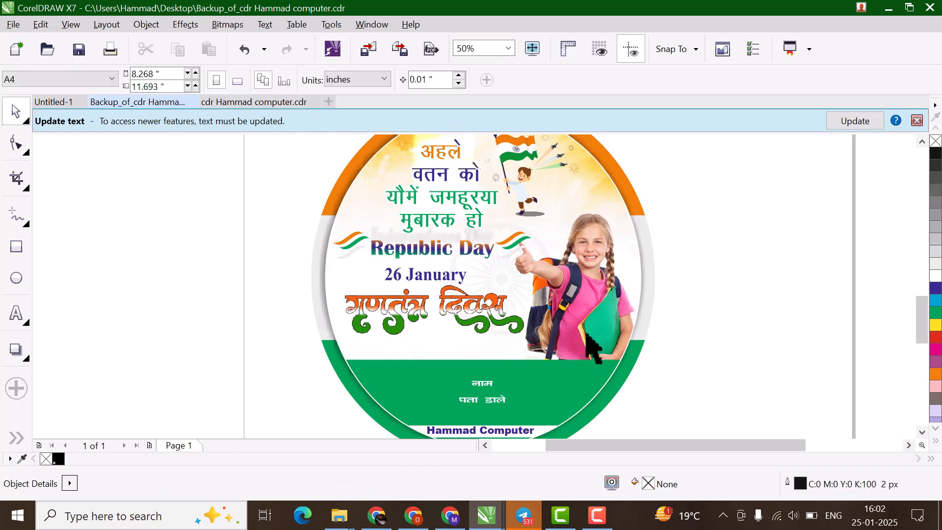
Step: Open the badge's PowerClip contents for editing, select the schoolgirl photo inside and leave the contents again
left_click(504, 347)
key("Delete")
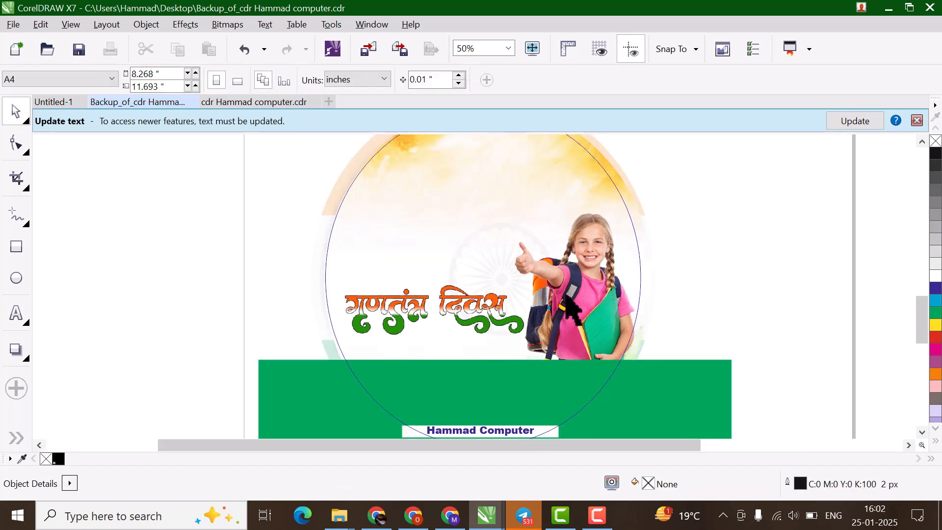
left_click(580, 320)
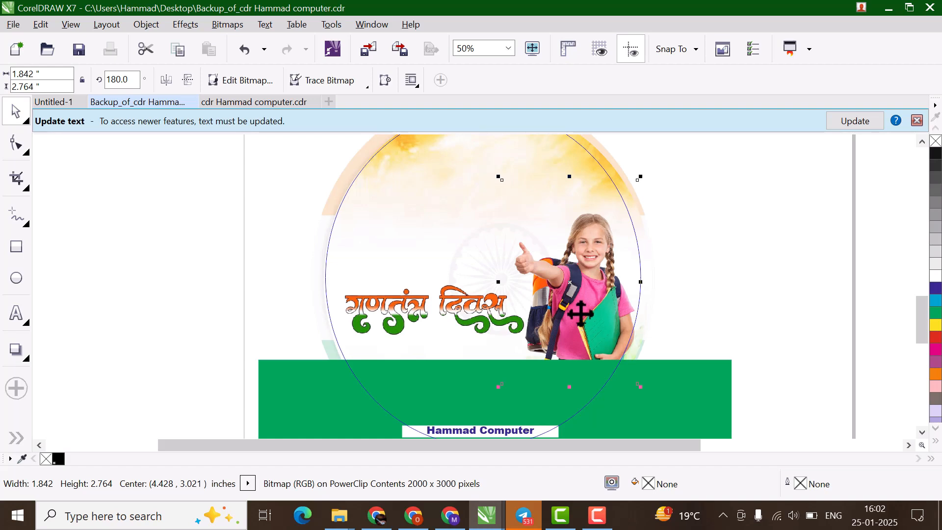
left_click(580, 331)
left_click(695, 327, "ctrl")
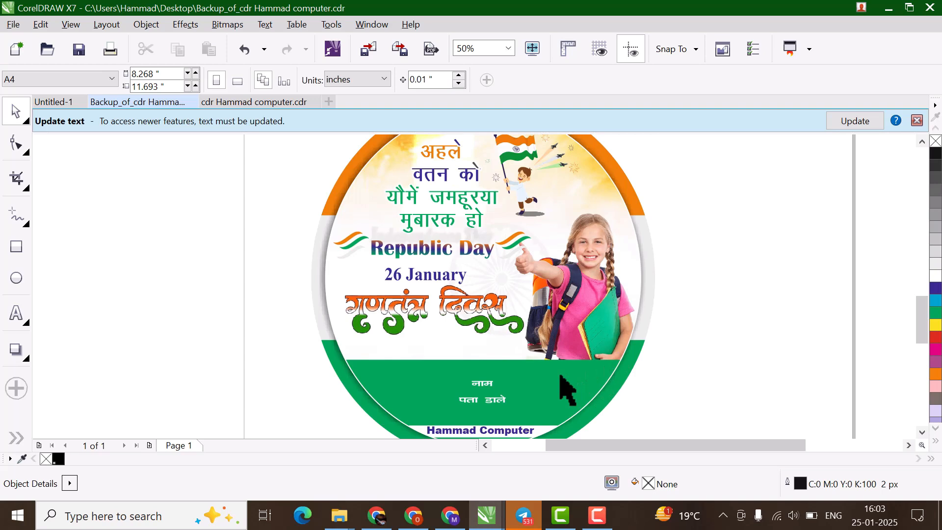
Step: Check the Guide Academy channel in Telegram and examine all images of the 26 january png folder in File Explorer
left_click(525, 515)
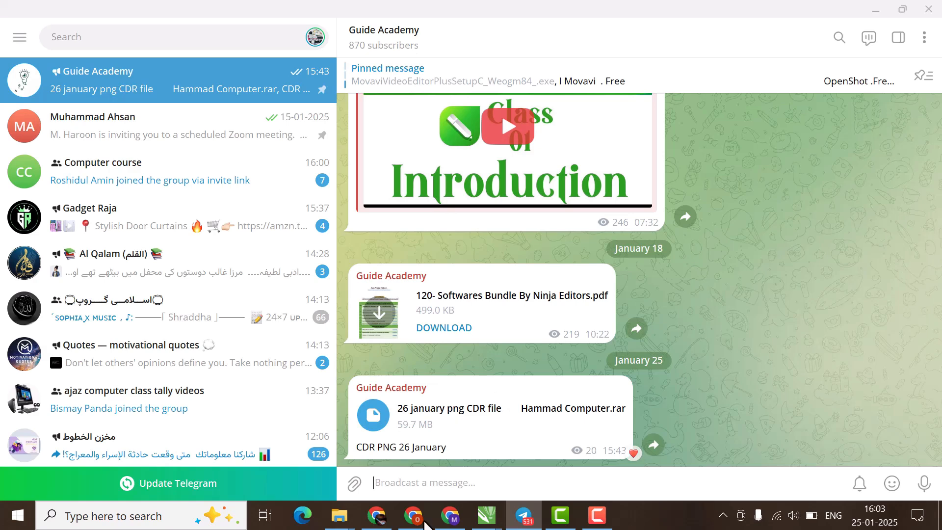
mouse_move(342, 522)
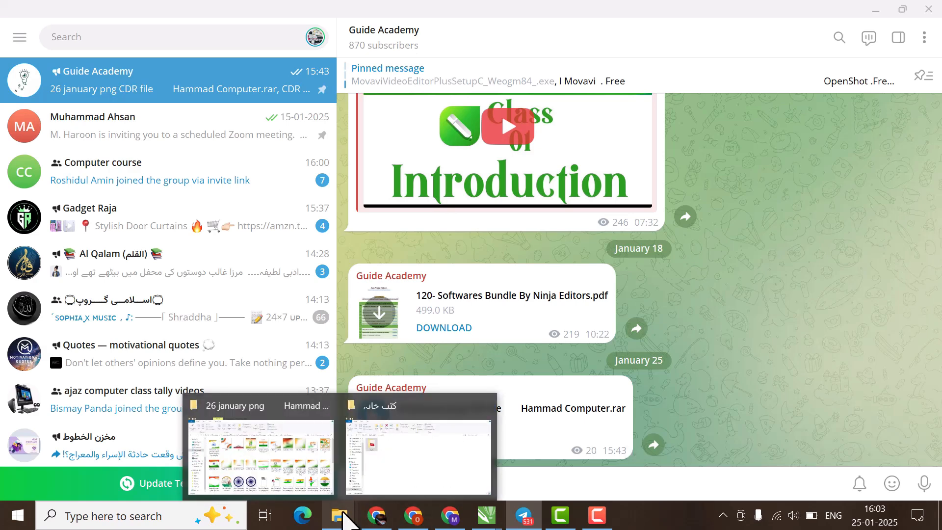
left_click(295, 484)
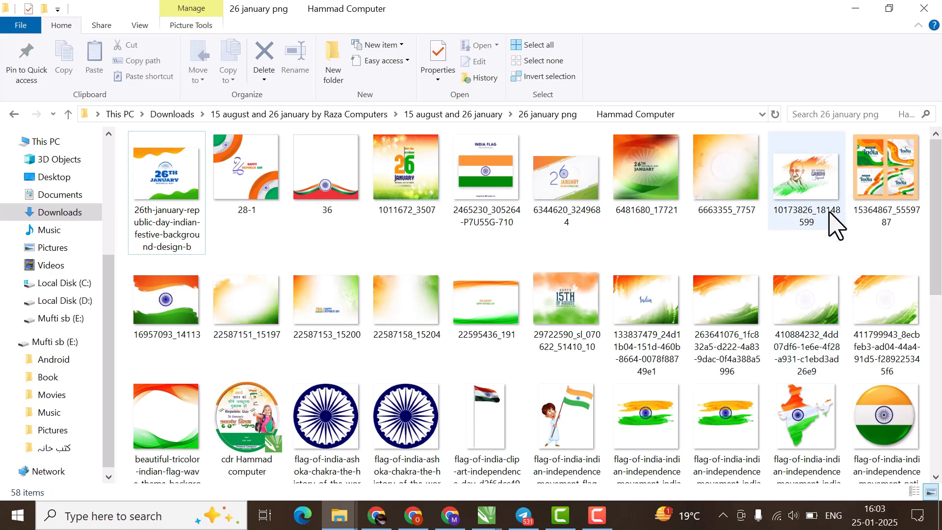
scroll(441, 372, "down", 1)
scroll(226, 390, "down", 5)
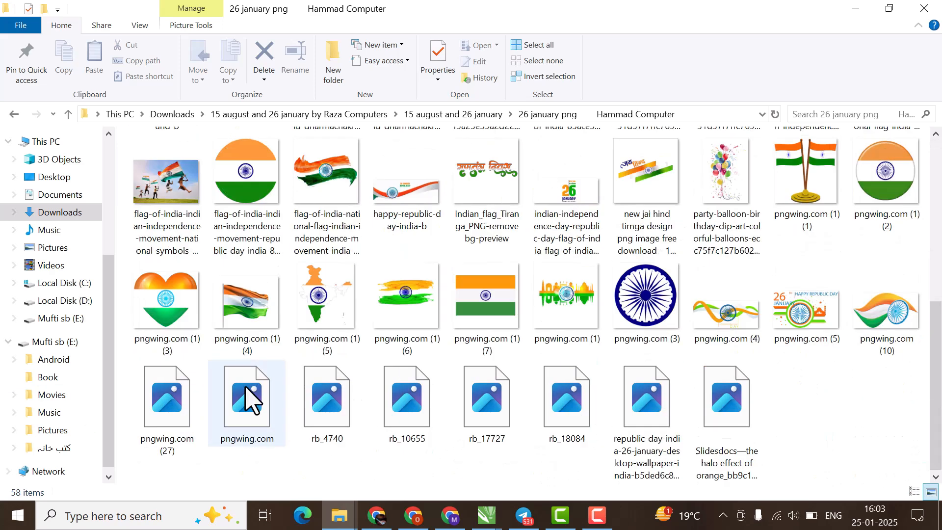